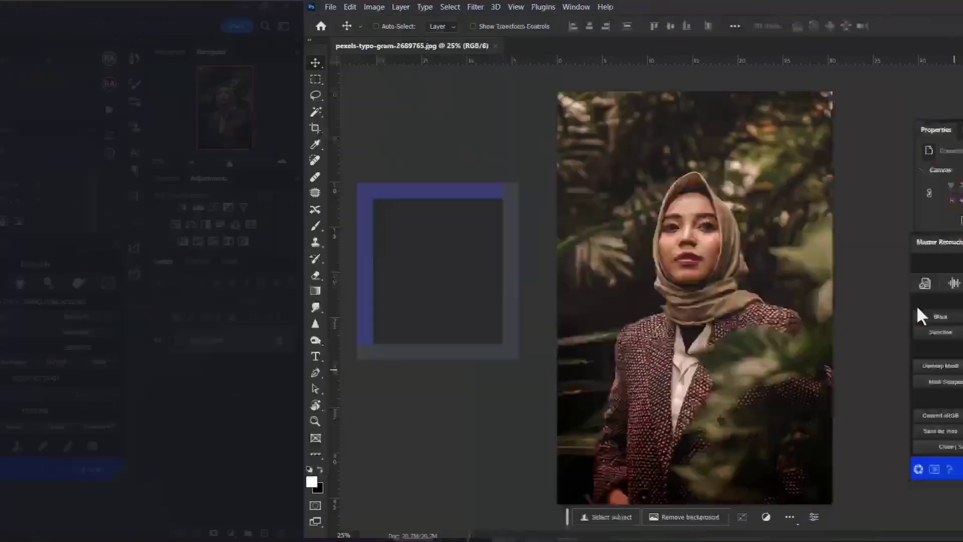
- Run the Gaussian F2 frequency separation action from the Master Retouch plugin on the portrait
click(623, 283)
click(651, 283)
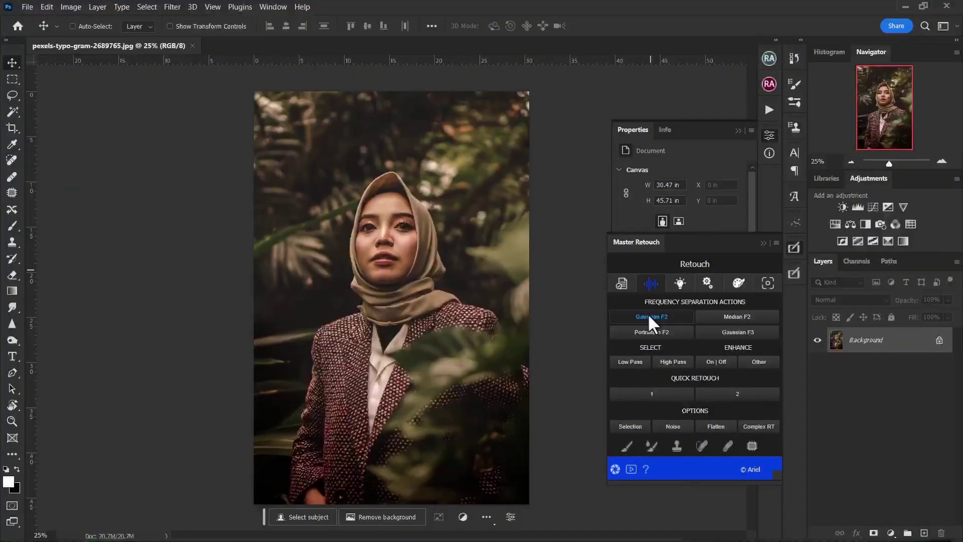
click(648, 316)
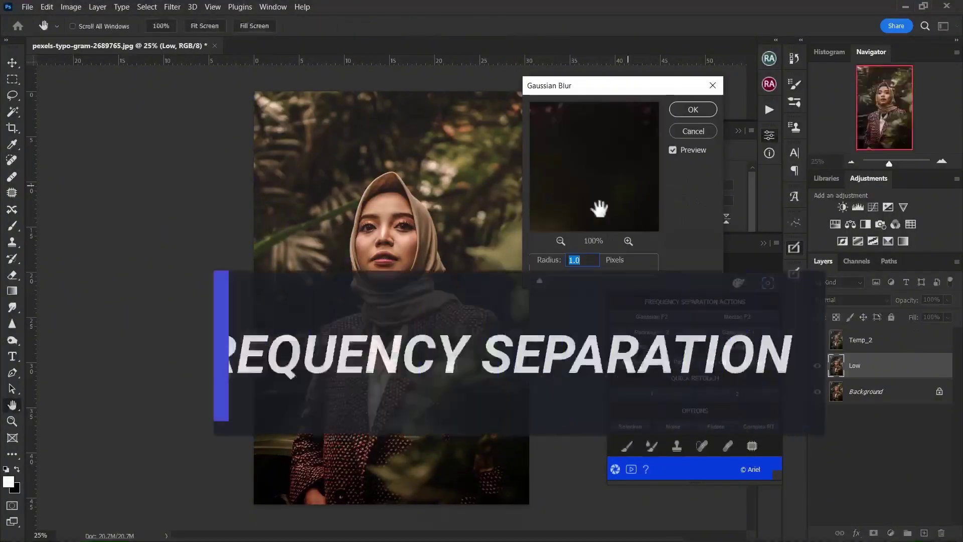
- Preview the forehead skin and apply the low-layer Gaussian Blur with a radius of about 1.9 pixels
click(383, 213)
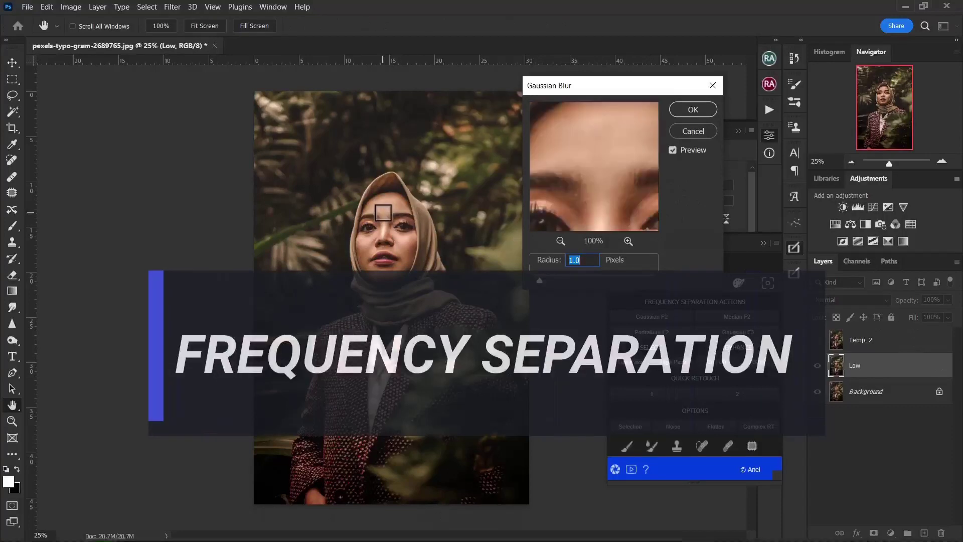
click(383, 210)
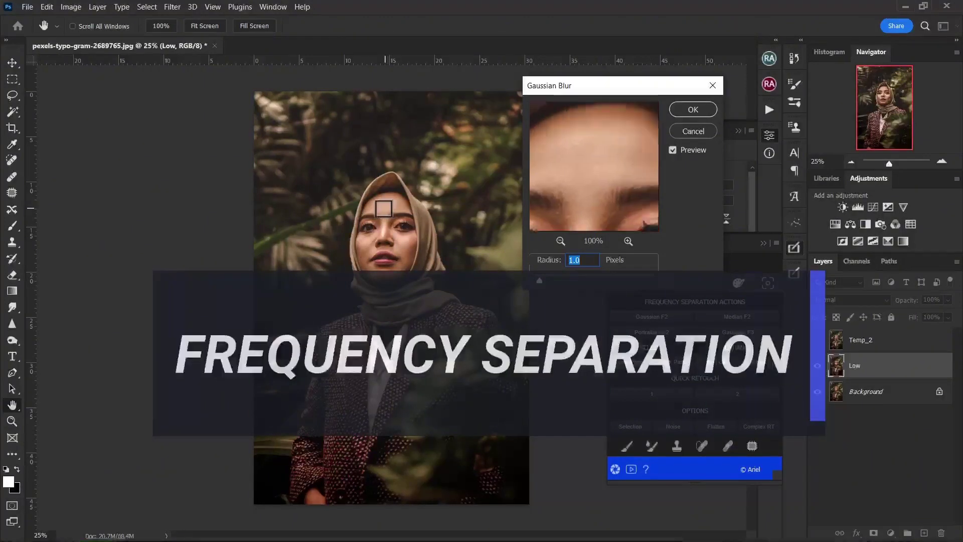
click(386, 208)
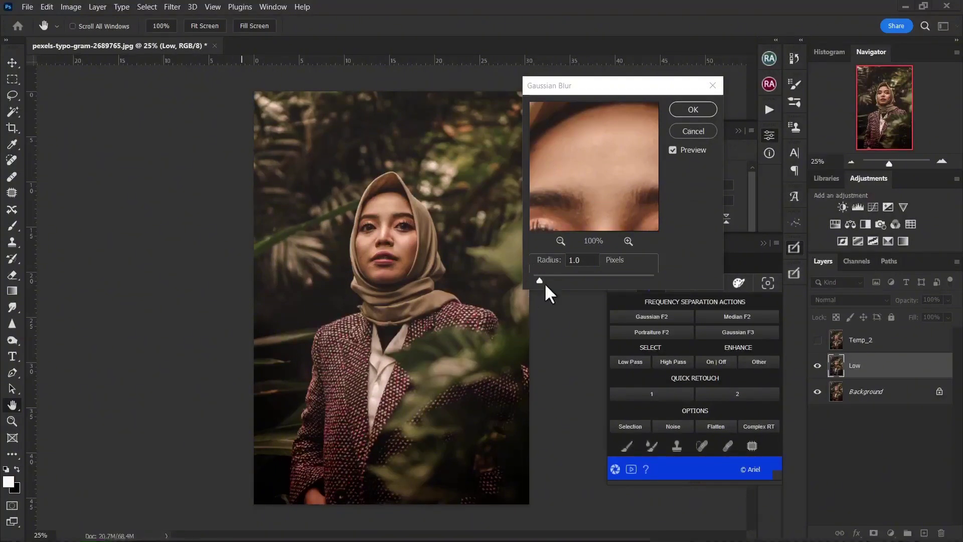
click(383, 202)
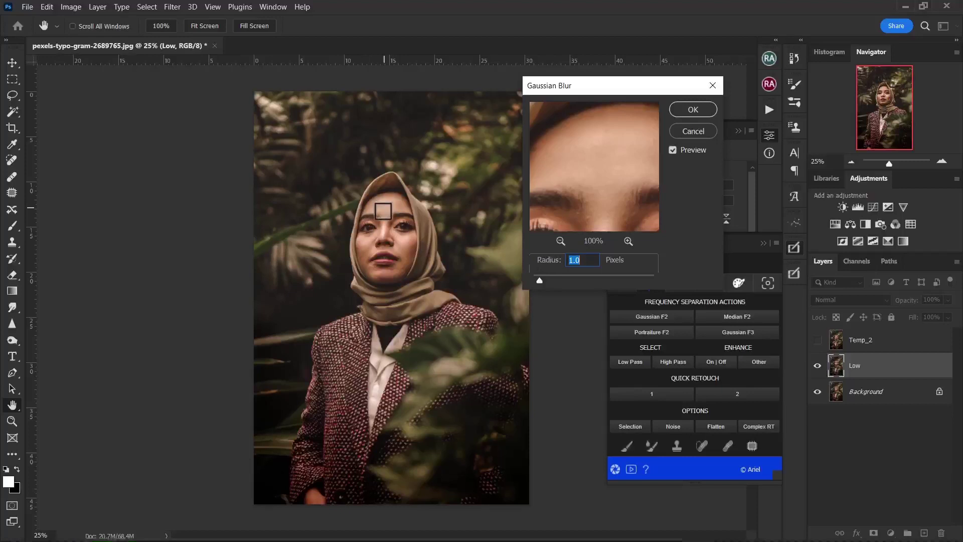
drag(540, 279, 545, 280)
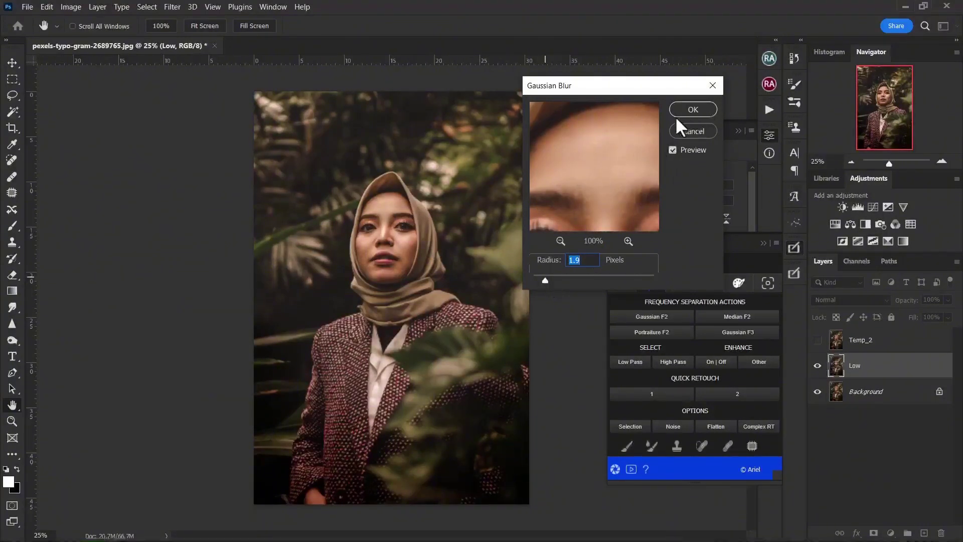
drag(545, 278, 546, 279)
click(687, 107)
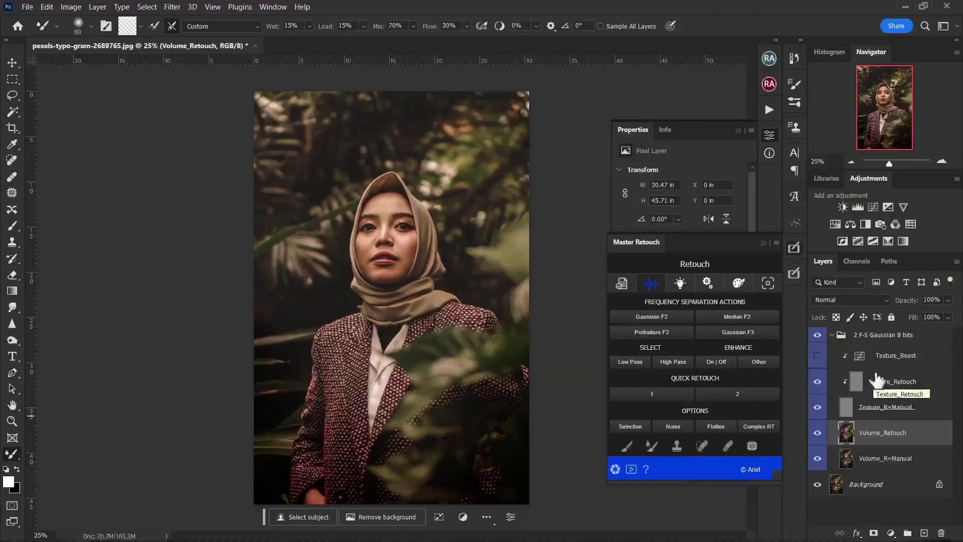
- Show the Texture_Boost curves layer and set it to Overlay blending at 25% opacity
click(817, 356)
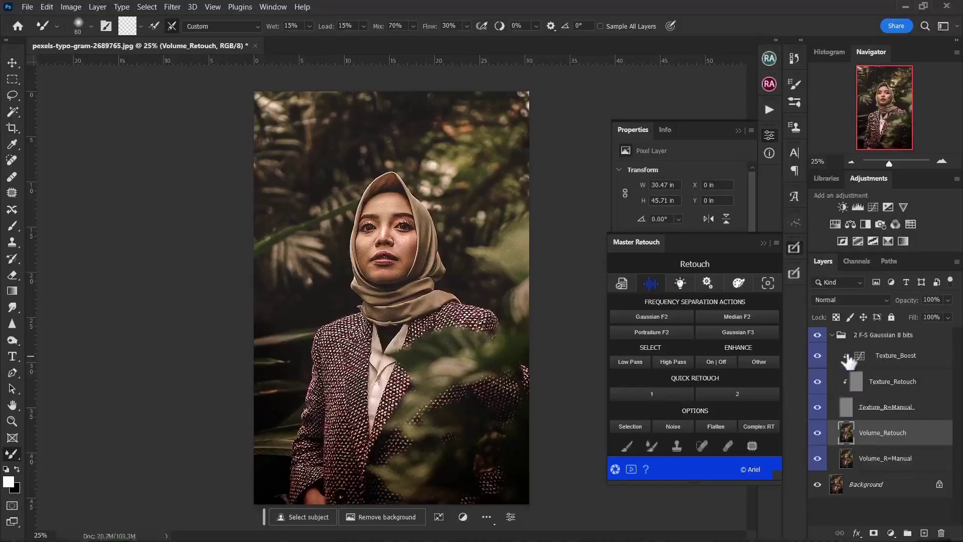
click(877, 357)
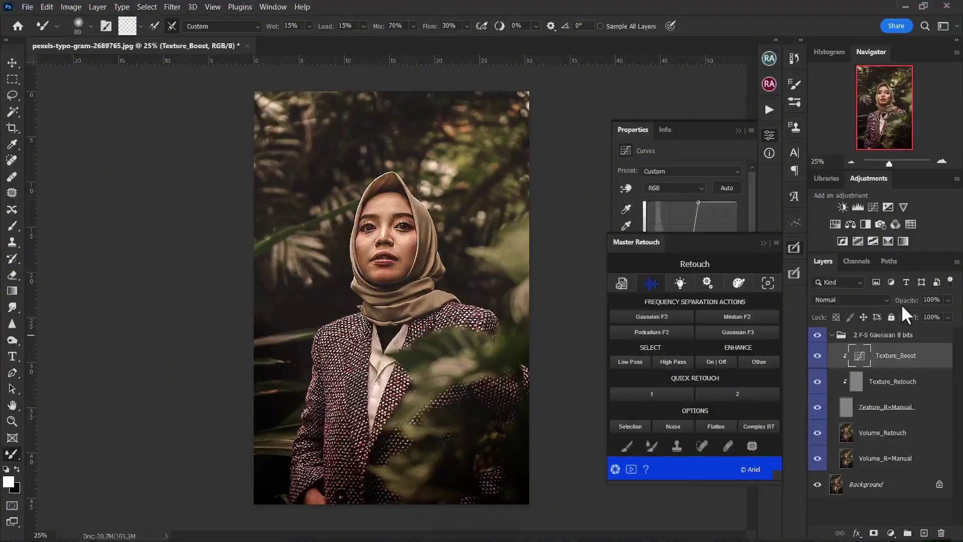
click(879, 300)
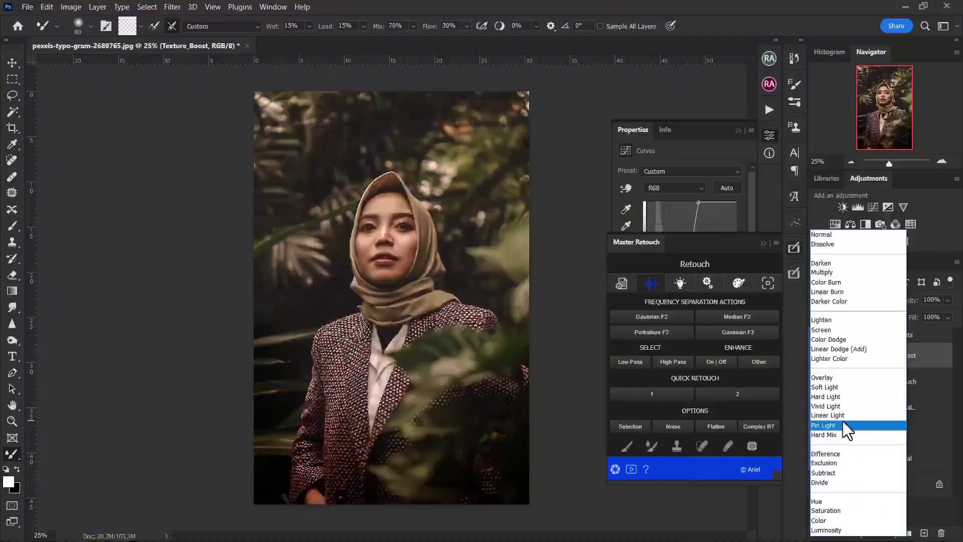
click(835, 379)
drag(905, 309, 863, 312)
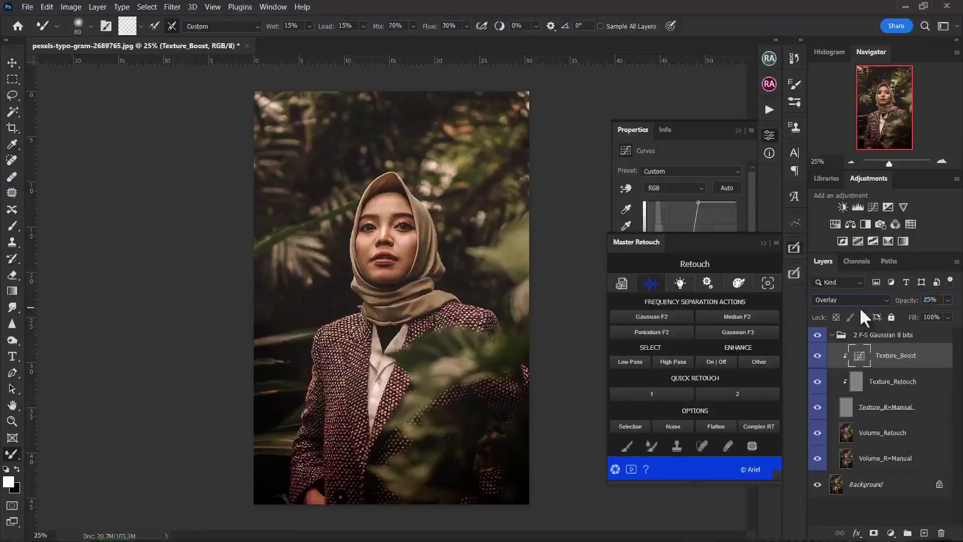
- Change the Texture_Boost layer's blend mode to Soft Light and its opacity to 21%
click(867, 301)
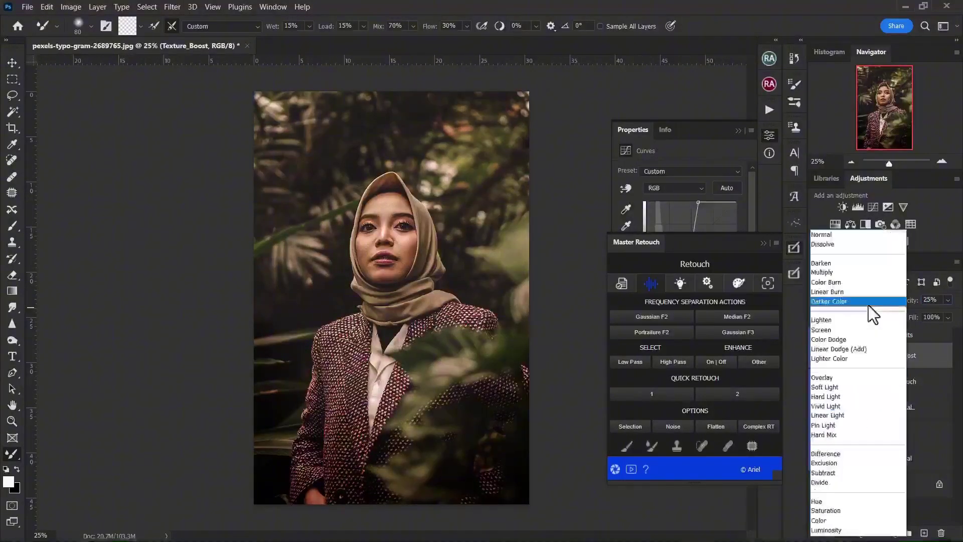
click(838, 385)
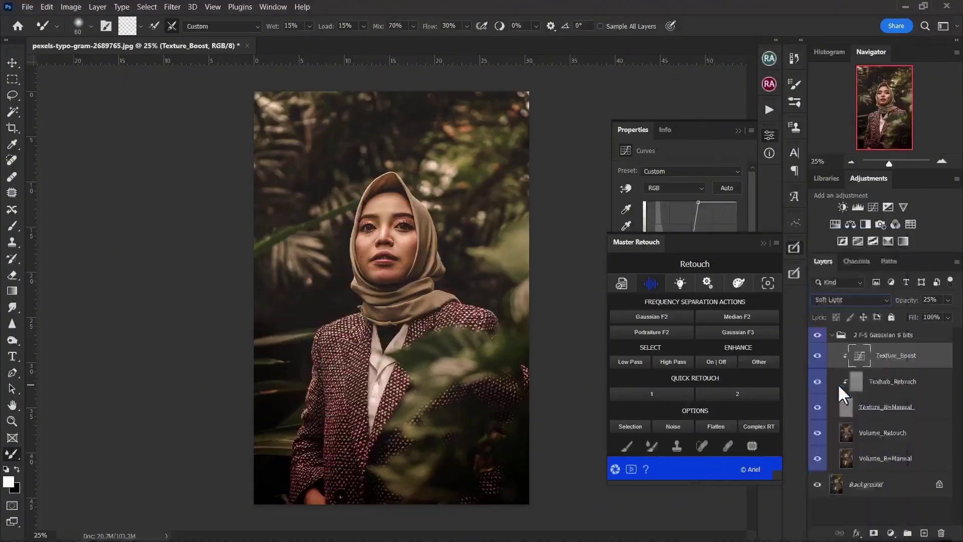
drag(910, 301, 904, 306)
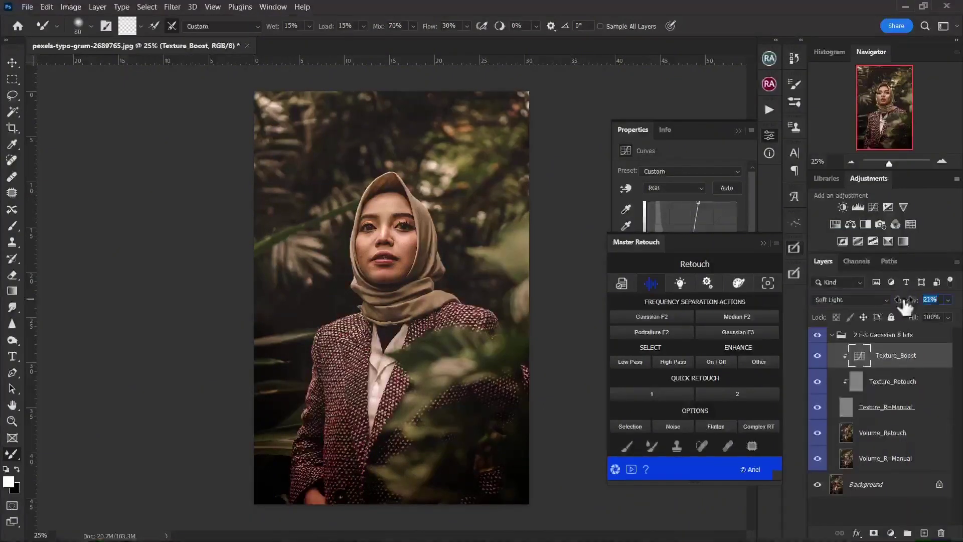
- Compare the portrait with and without Texture_Boost, leave that layer hidden, and select the Texture_Retouch layer
click(881, 434)
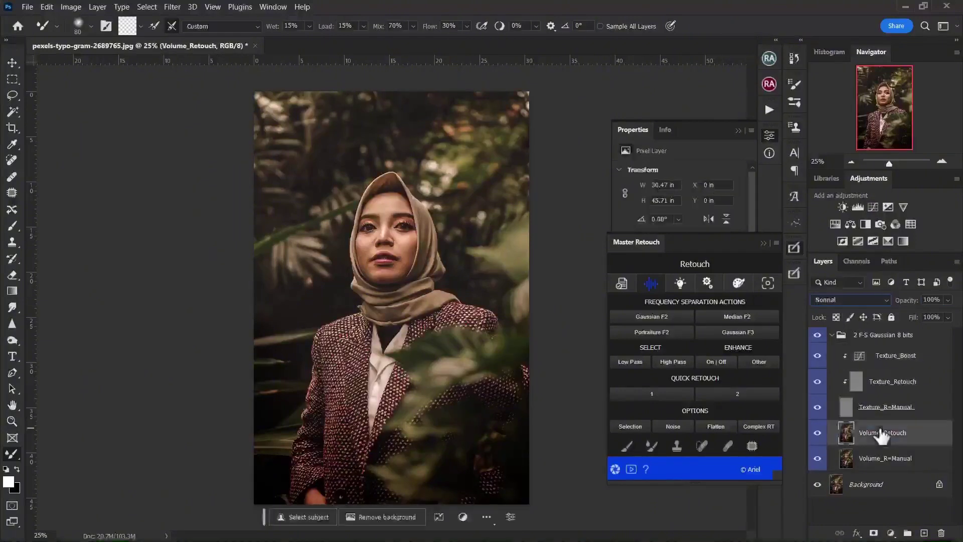
click(816, 355)
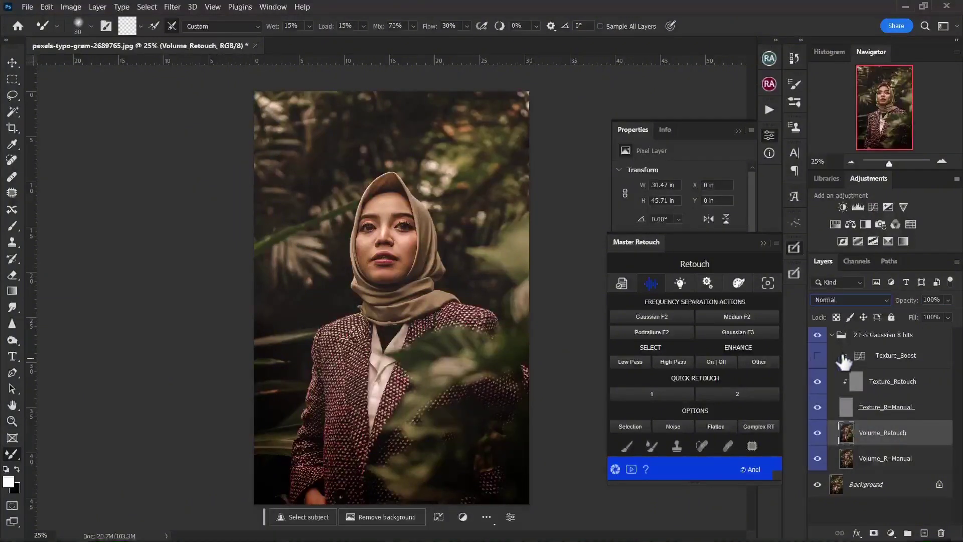
click(818, 356)
click(817, 356)
click(815, 405)
click(886, 382)
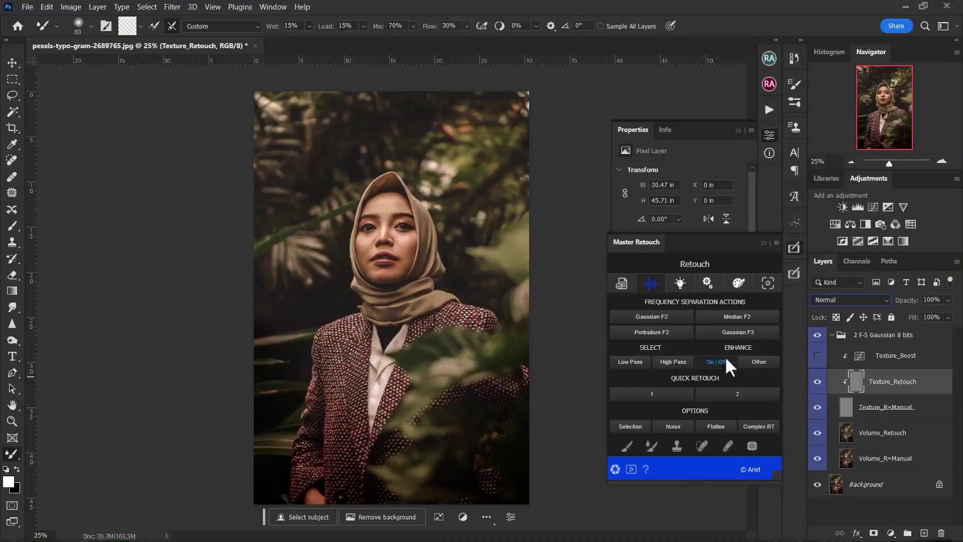
- Examine the low-pass volume layer and the high-pass texture layers in isolation, using the plugin's pass selection
click(626, 361)
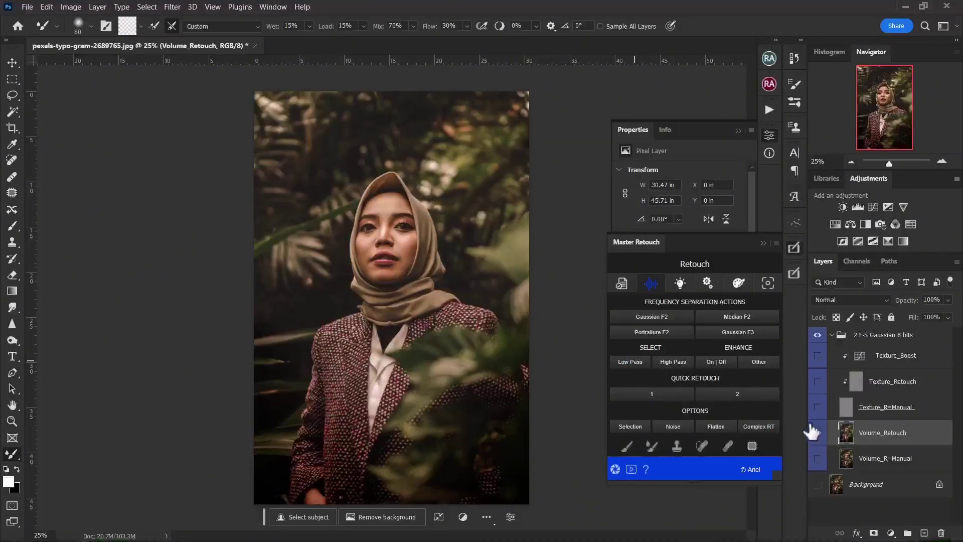
click(815, 430)
key(ctrl+plus)
key(ctrl+plus)
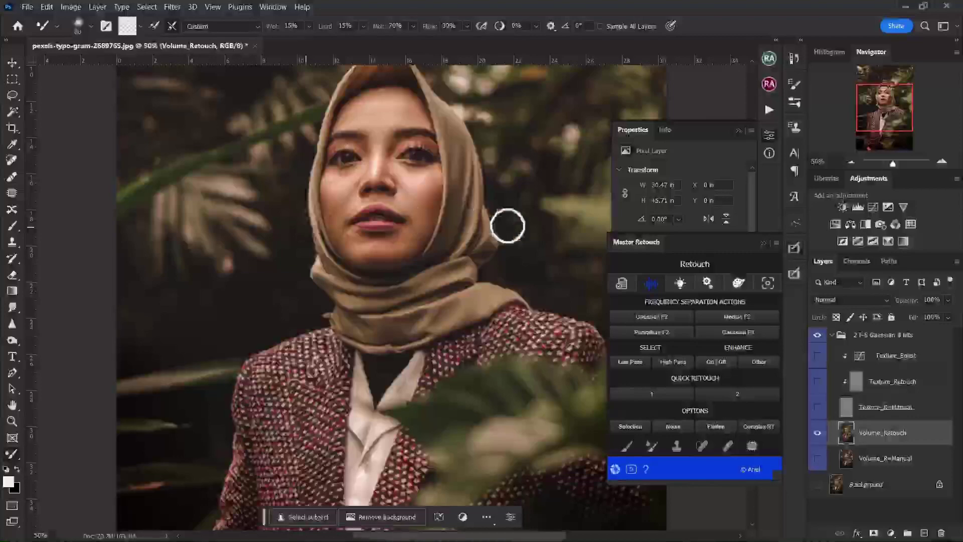
click(677, 360)
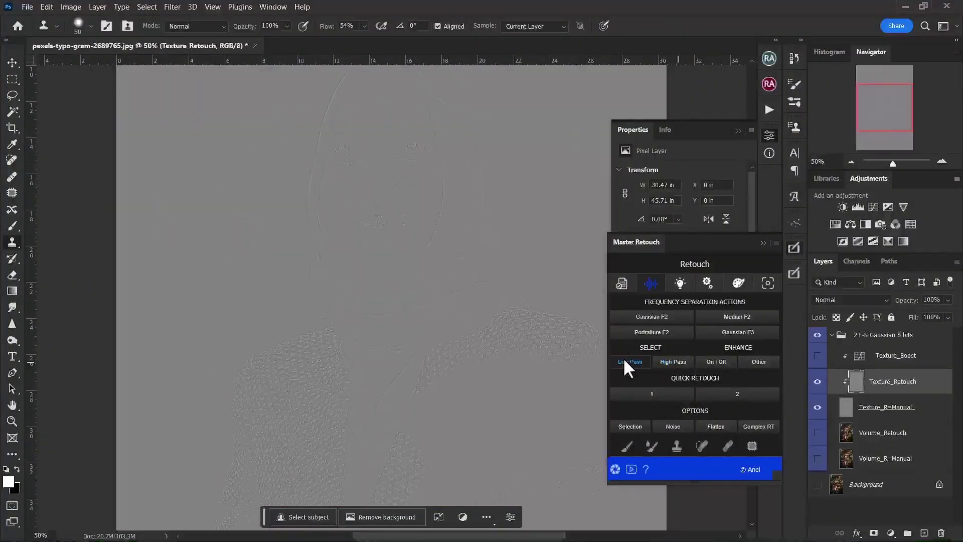
click(624, 360)
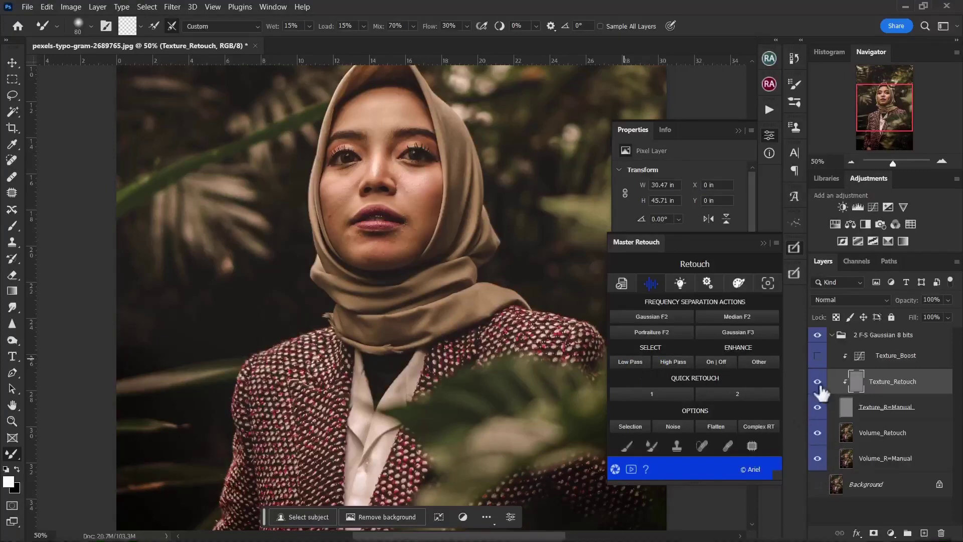
- Select the Volume_Retouch layer and set the Mixer Brush to 9% flow and a size of 125
click(884, 444)
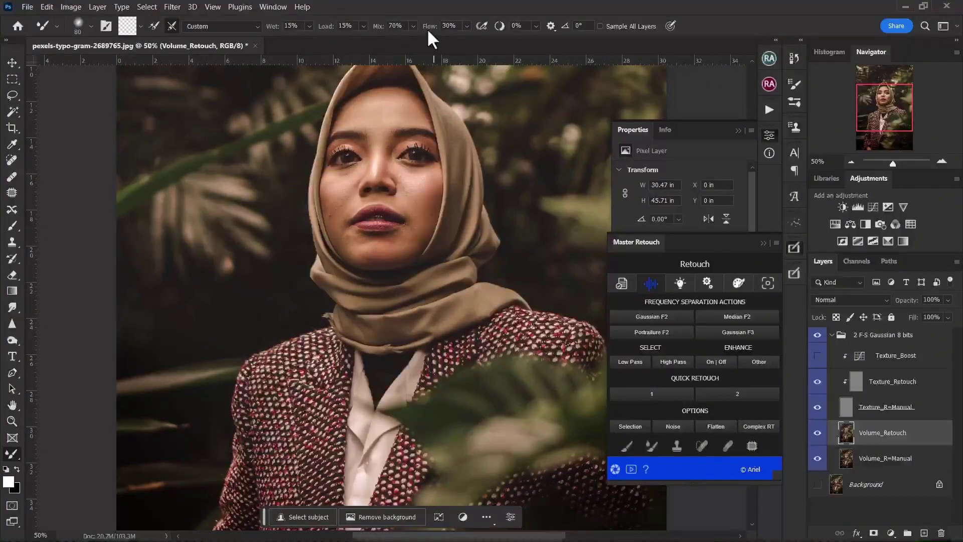
drag(429, 26, 417, 33)
key(bracketright)
key(bracketright)
key(bracketright)
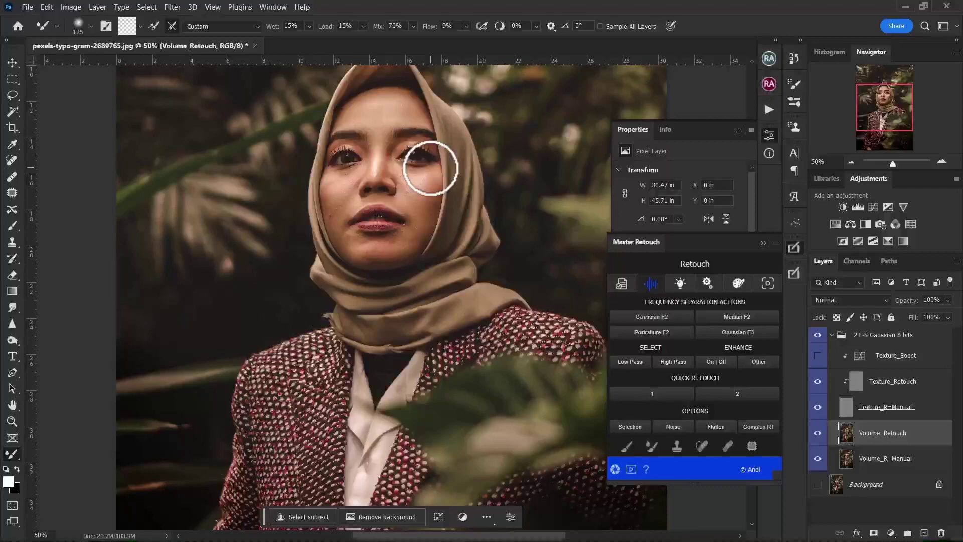
scroll(430, 168, up, 3)
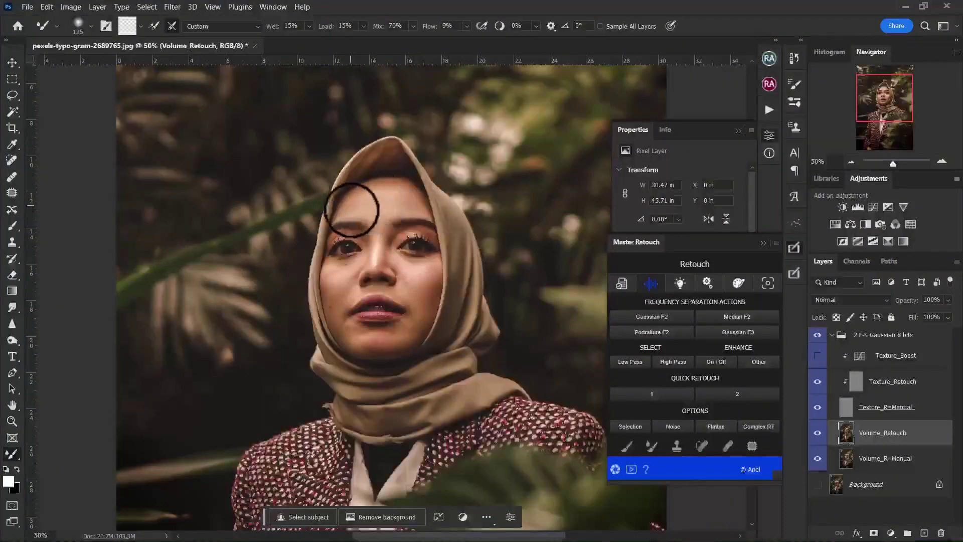
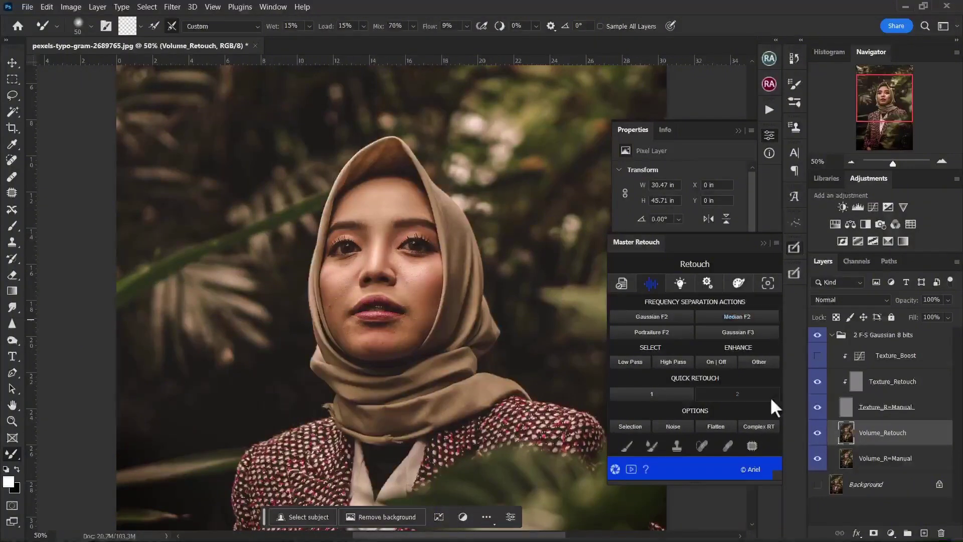
- Toggle the Volume_Retouch layer's visibility to compare the face before and after the first blending
click(818, 433)
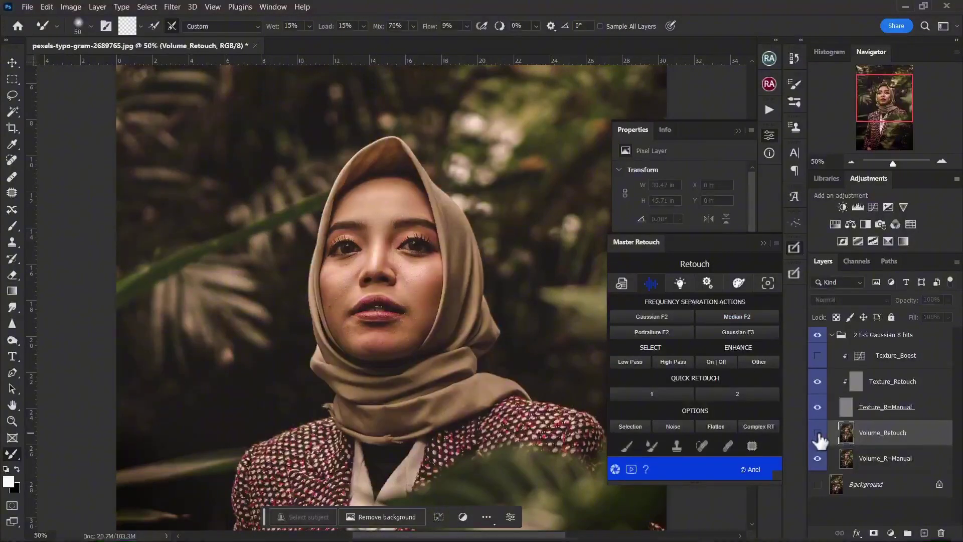
click(818, 433)
click(817, 433)
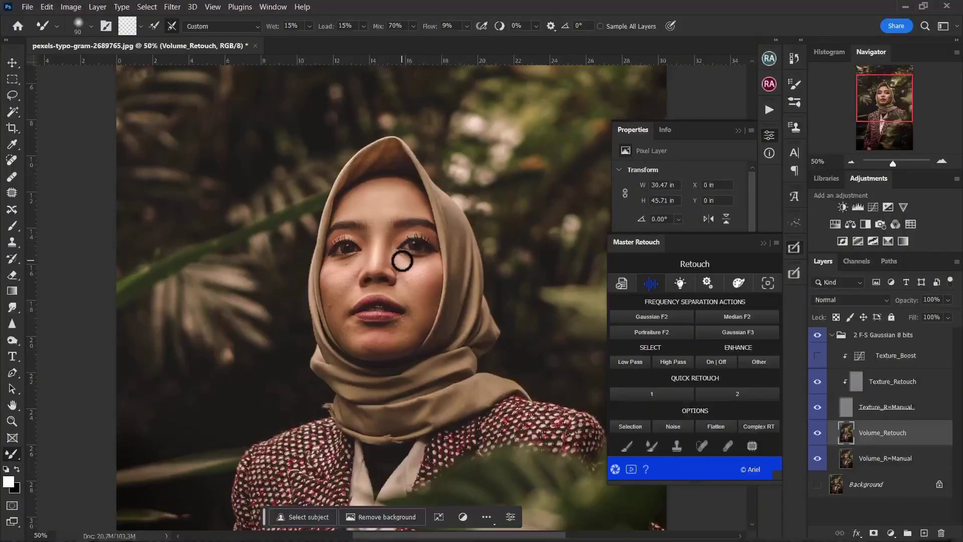
- Enlarge the Mixer Brush to 90 and blend the skin from beside the nose down the cheek on the photo's right side
key(bracketright)
key(bracketright)
key(bracketright)
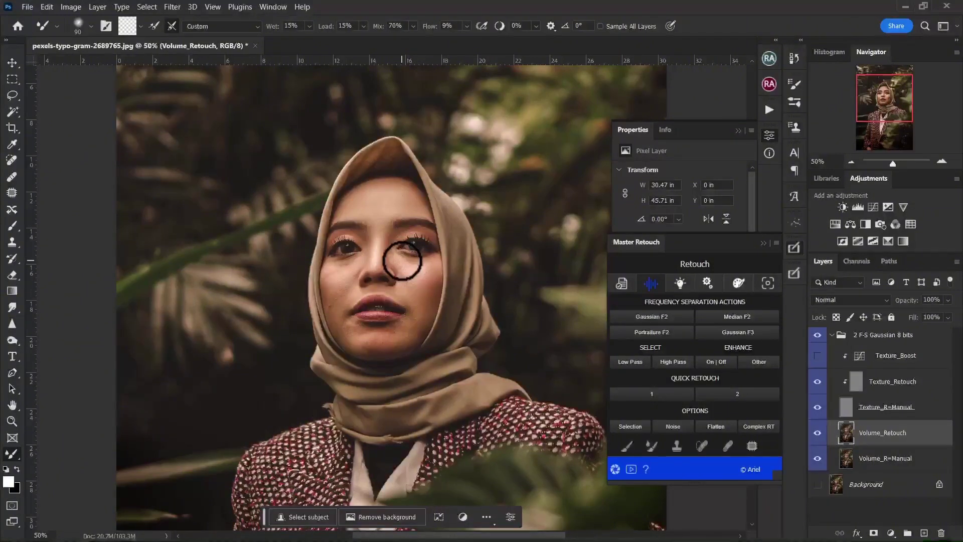
mouse_move(402, 261)
mouse_down()
mouse_move(430, 267)
mouse_move(404, 263)
mouse_move(429, 258)
mouse_move(399, 259)
mouse_move(429, 261)
mouse_move(418, 282)
mouse_move(436, 301)
mouse_move(429, 273)
mouse_move(425, 300)
mouse_move(429, 273)
mouse_move(424, 282)
mouse_move(438, 281)
mouse_move(437, 263)
mouse_move(438, 287)
mouse_move(438, 258)
mouse_move(424, 314)
mouse_move(398, 273)
mouse_move(417, 330)
mouse_up()
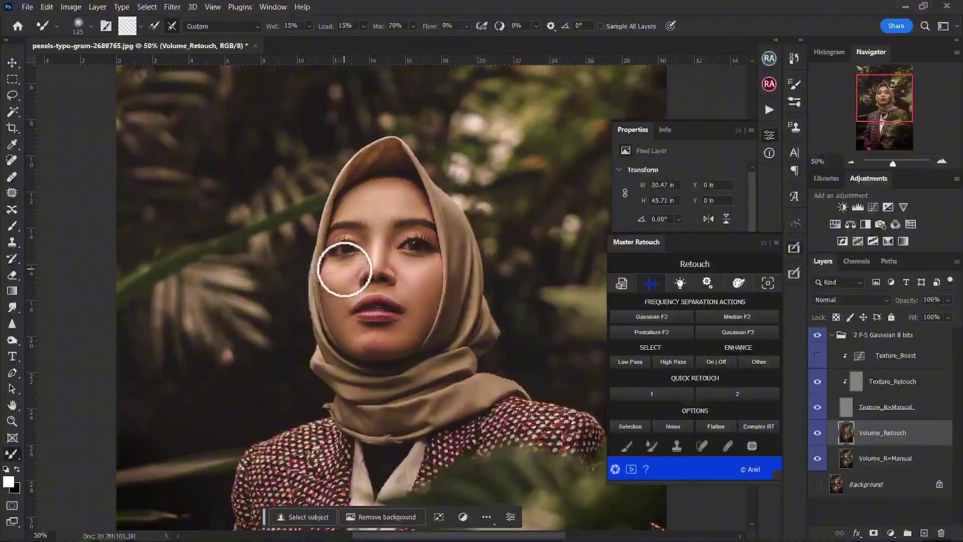
- Reduce the Mixer Brush to 80 and blend the skin under the eye on the photo's left side
key(bracketleft)
key(bracketleft)
key(bracketleft)
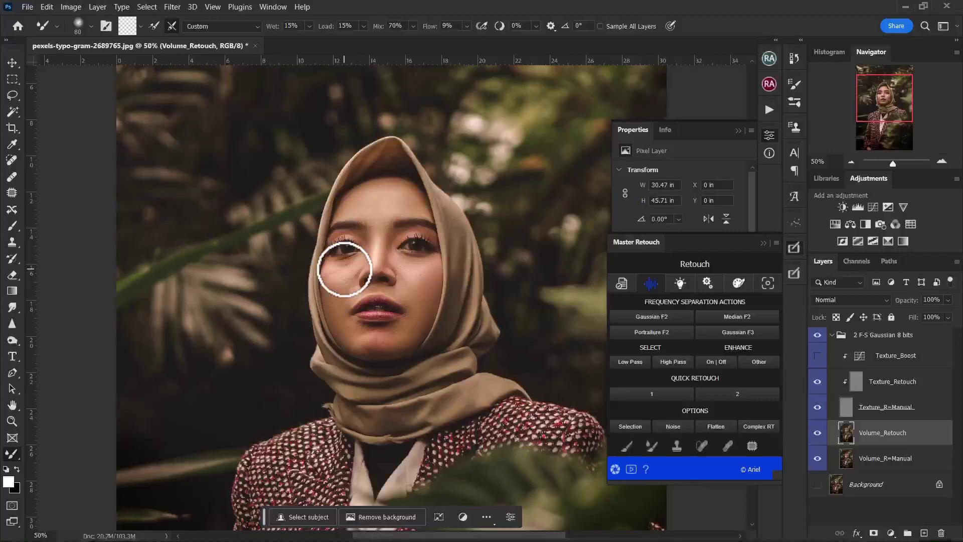
mouse_move(344, 269)
mouse_down()
mouse_move(337, 255)
mouse_move(354, 252)
mouse_move(358, 261)
mouse_move(323, 273)
mouse_move(361, 267)
mouse_up()
- Enlarge the Mixer Brush to 90, blend the chin, and compare the portrait with and without Volume_Retouch
key(bracketright)
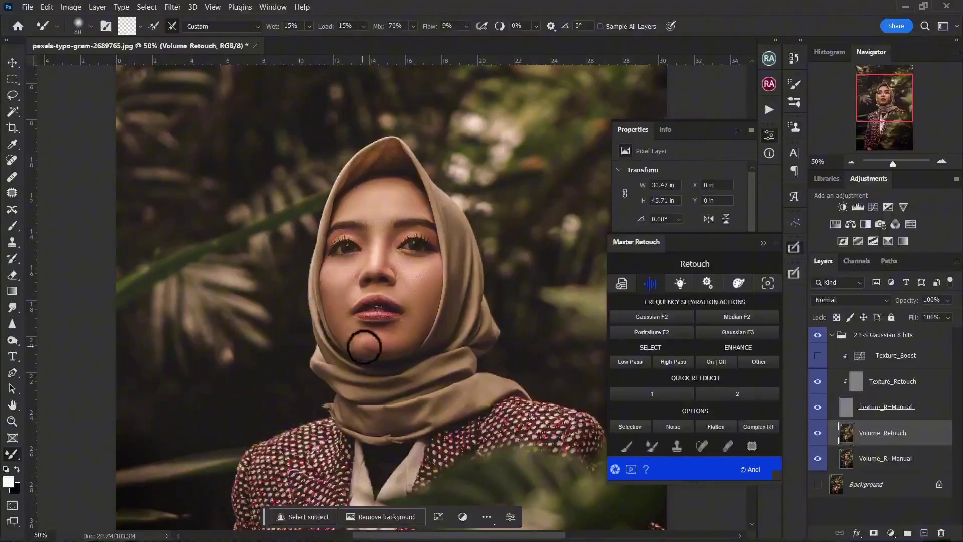
mouse_move(356, 344)
mouse_down()
mouse_move(382, 340)
mouse_move(365, 338)
mouse_move(368, 351)
mouse_move(347, 347)
mouse_move(384, 352)
mouse_move(361, 327)
mouse_move(387, 323)
mouse_move(354, 320)
mouse_move(367, 329)
mouse_move(351, 320)
mouse_move(402, 327)
mouse_move(414, 307)
mouse_move(395, 295)
mouse_move(403, 307)
mouse_move(409, 299)
mouse_move(353, 325)
mouse_move(347, 317)
mouse_move(356, 327)
mouse_move(409, 325)
mouse_move(396, 284)
mouse_move(403, 244)
mouse_move(384, 223)
mouse_move(401, 202)
mouse_move(381, 322)
mouse_move(444, 343)
mouse_move(606, 335)
mouse_up()
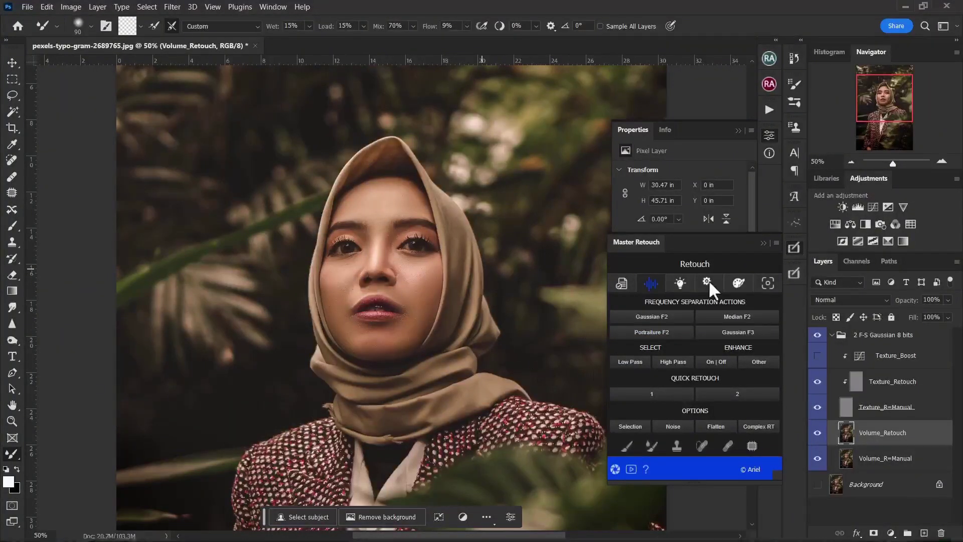
click(818, 433)
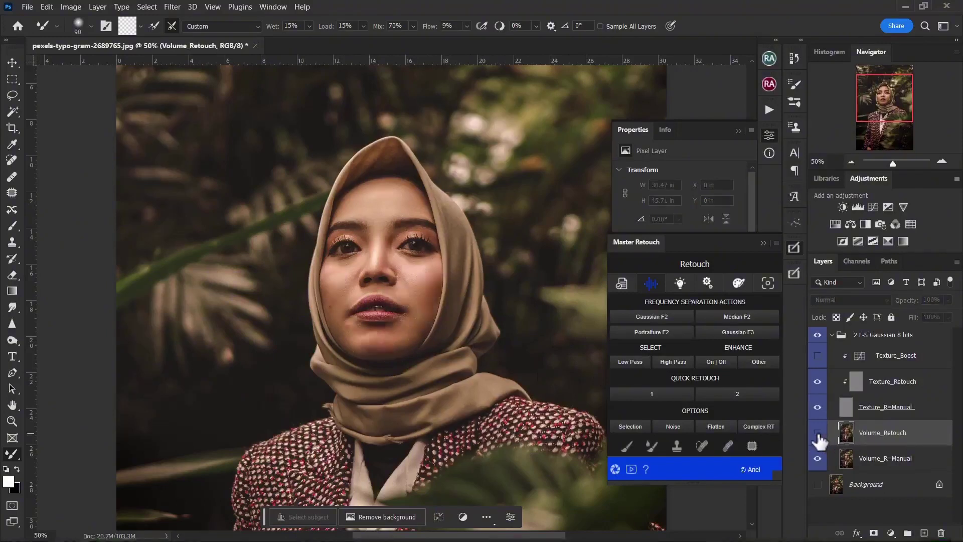
click(818, 433)
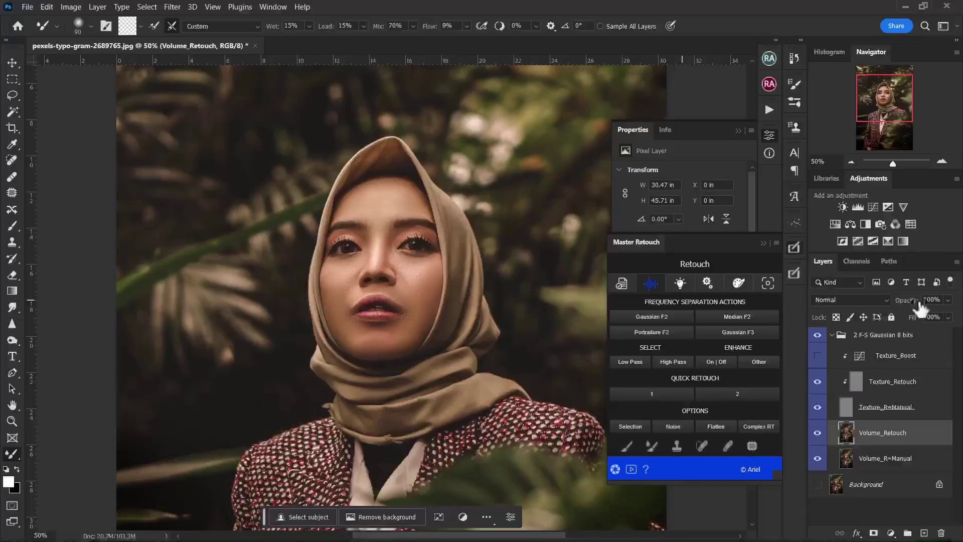
- Lower the Volume_Retouch layer's opacity to 70% and compare the face with and without the layer
mouse_move(919, 307)
mouse_down()
mouse_move(901, 307)
mouse_move(909, 301)
mouse_up()
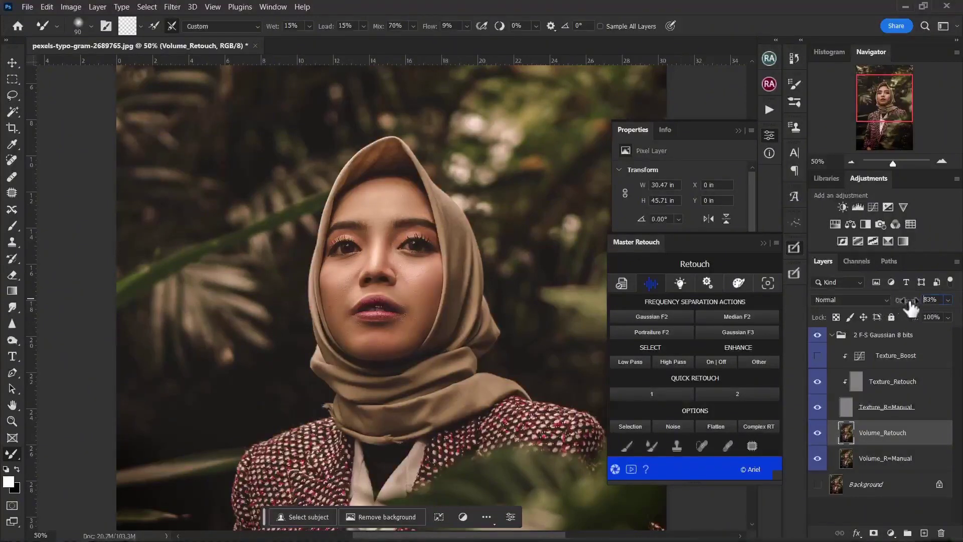
click(818, 434)
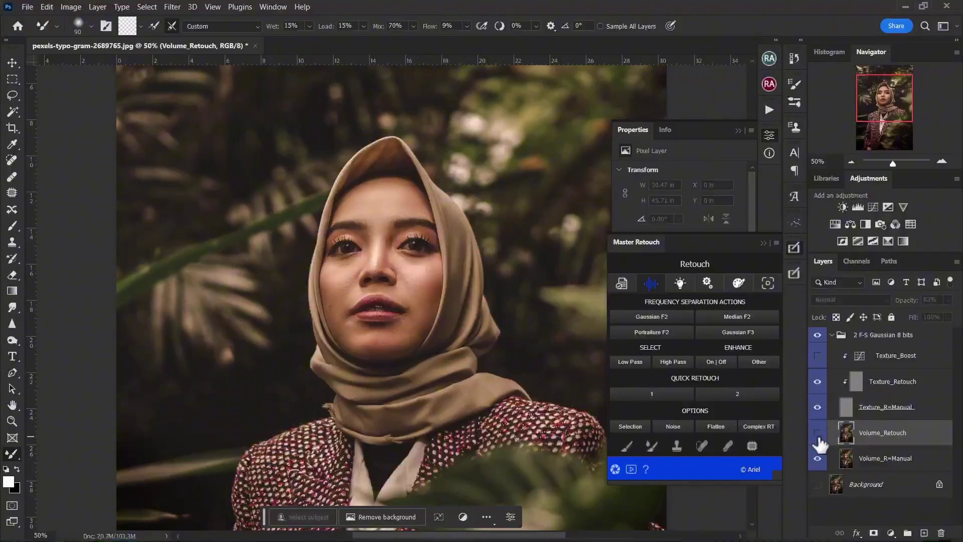
click(818, 434)
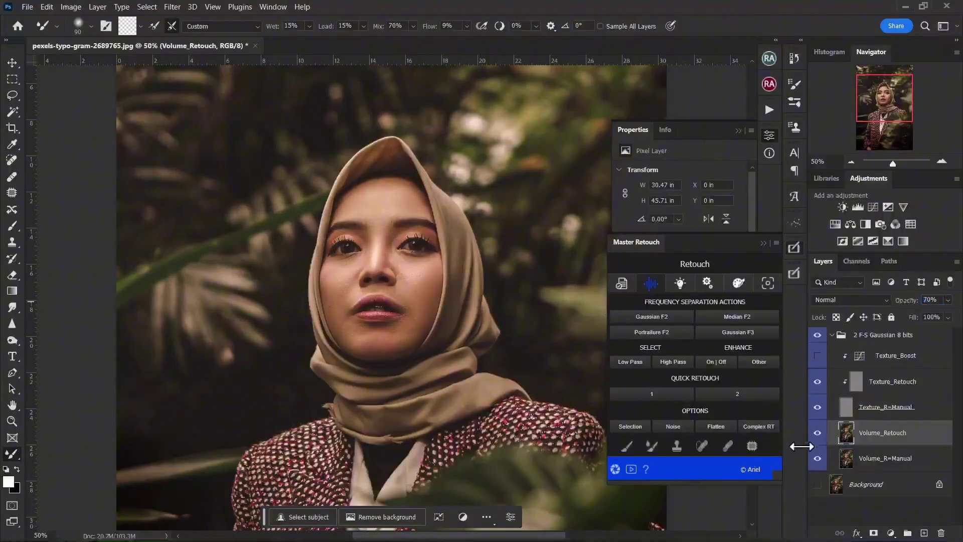
click(818, 433)
click(817, 433)
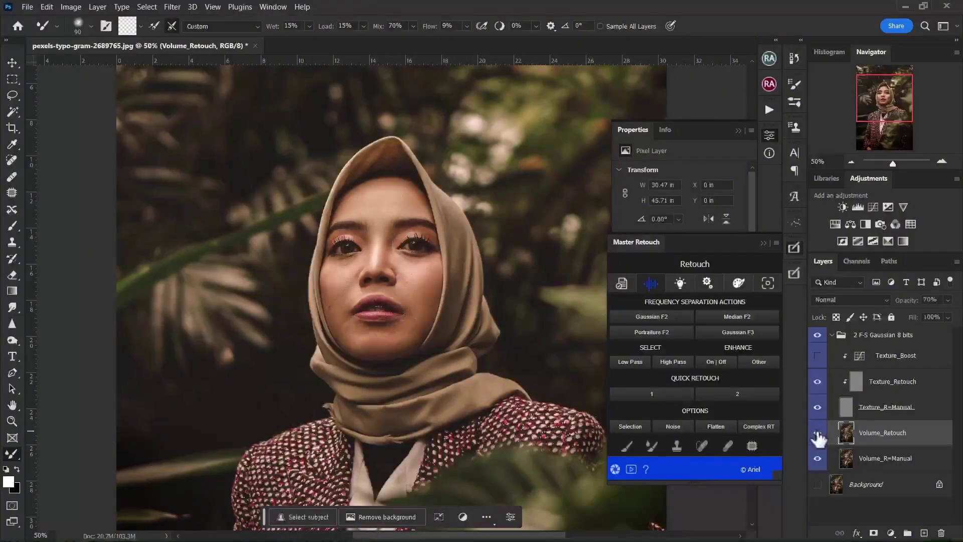
click(818, 433)
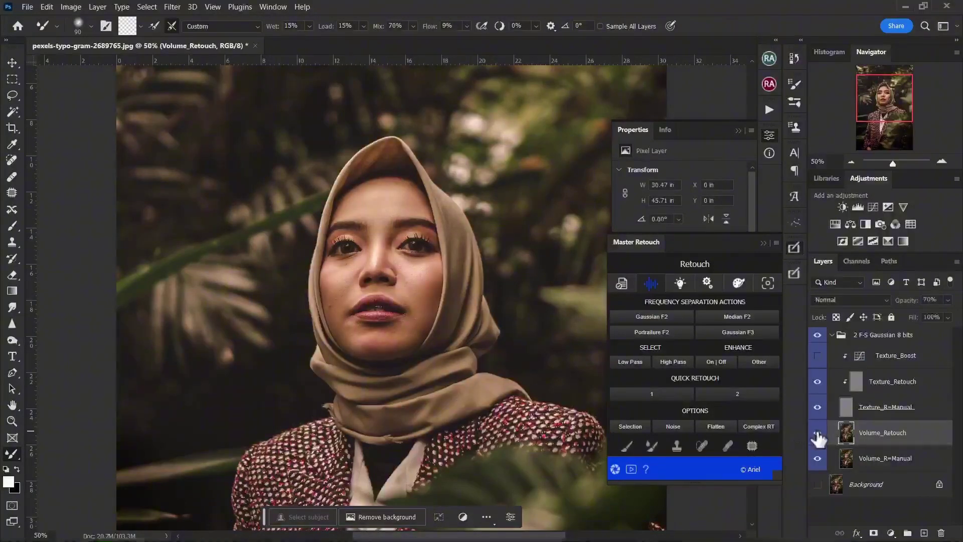
click(818, 433)
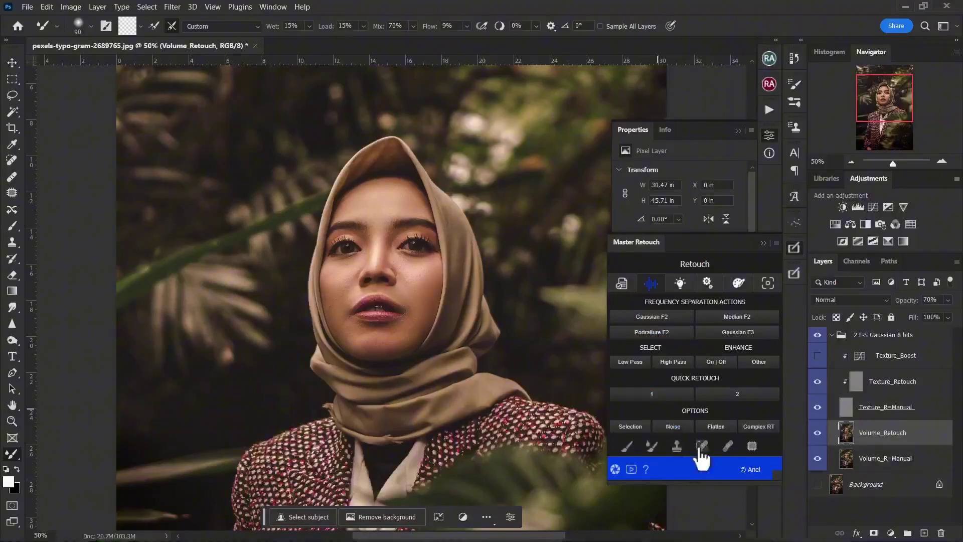
- On the Texture_Retouch layer, use the Clone Stamp to cover the dark spot on the cheek at the photo's left with clean skin texture
mouse_move(316, 265)
mouse_down()
mouse_move(325, 312)
mouse_move(345, 324)
mouse_move(349, 315)
mouse_move(331, 304)
mouse_up()
scroll(331, 304, up, 3)
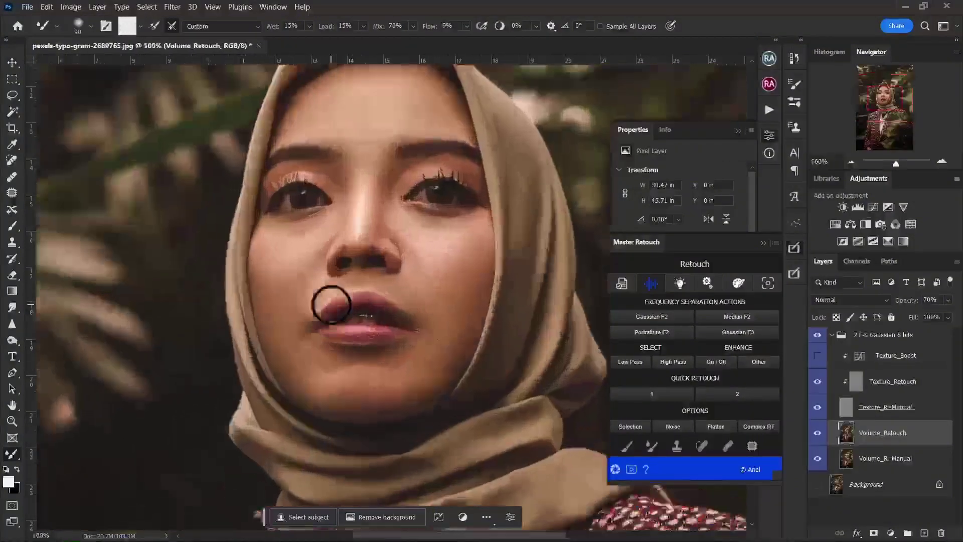
scroll(331, 304, up, 2)
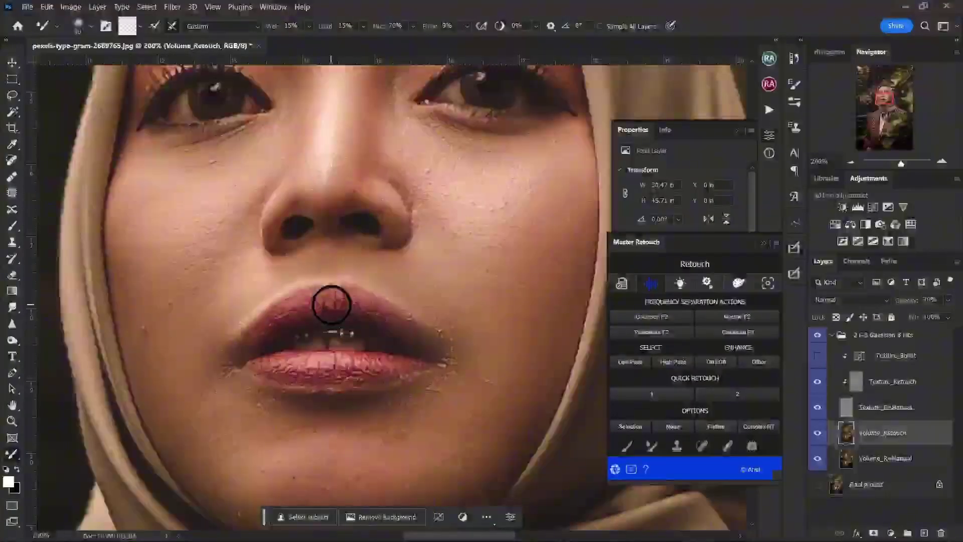
scroll(331, 305, down, 3)
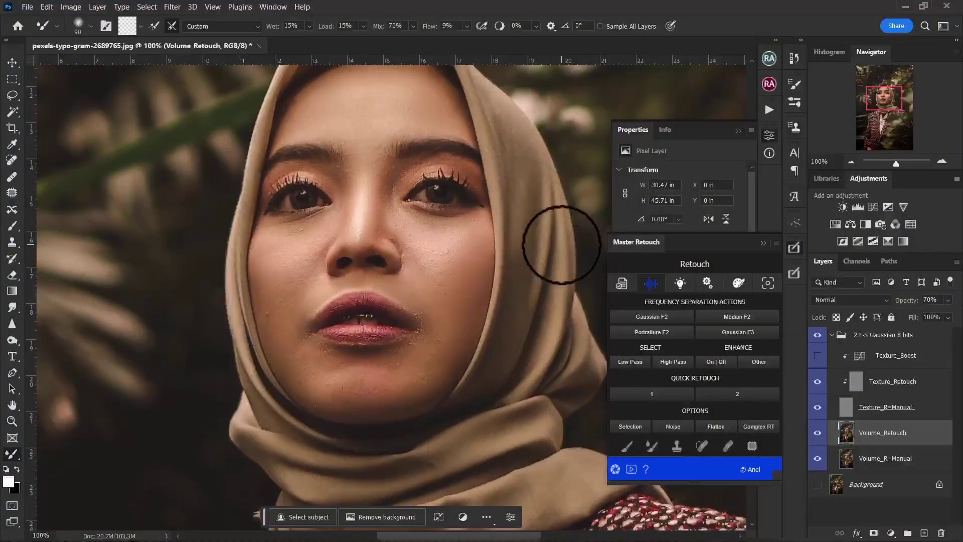
click(882, 386)
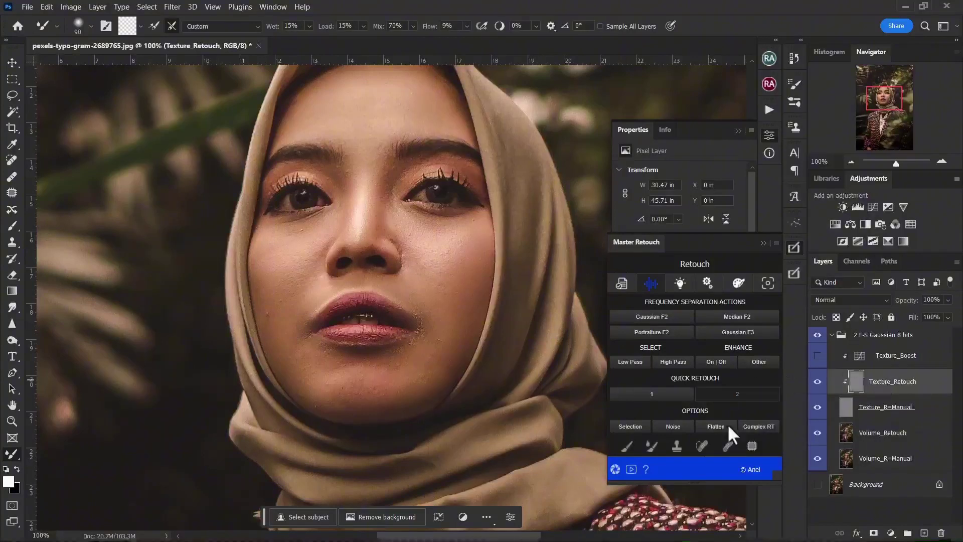
click(675, 445)
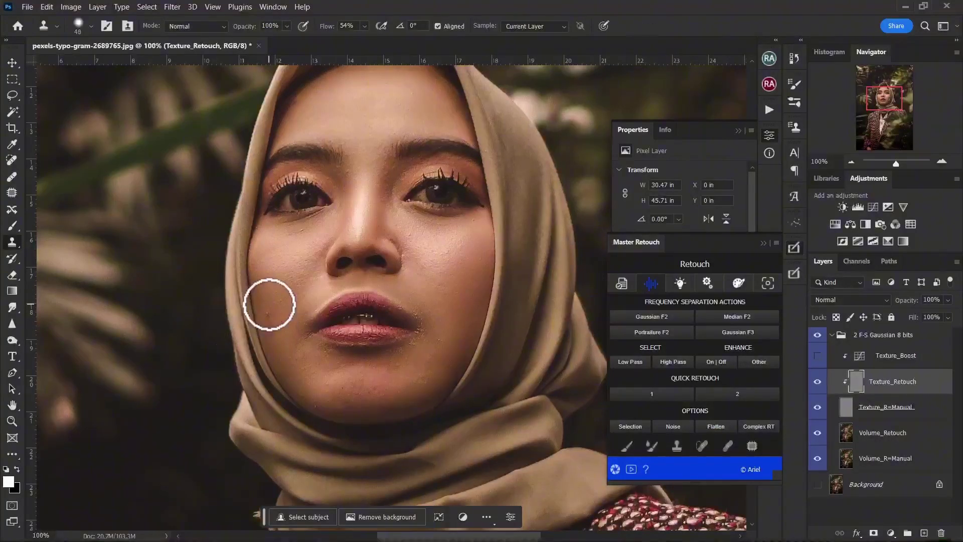
alt+click(271, 288)
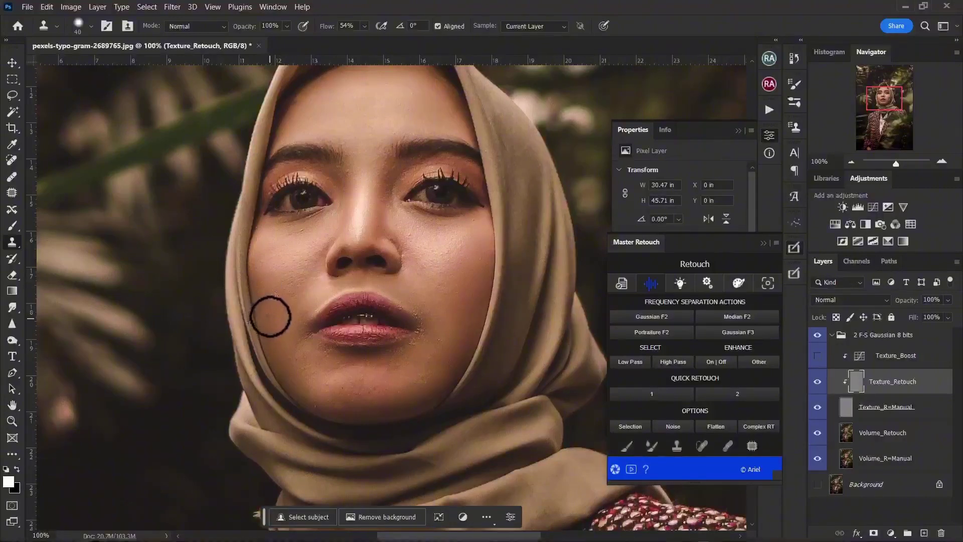
mouse_move(270, 314)
mouse_down()
mouse_move(281, 301)
mouse_move(268, 318)
mouse_move(264, 308)
mouse_move(277, 329)
mouse_move(274, 300)
mouse_up()
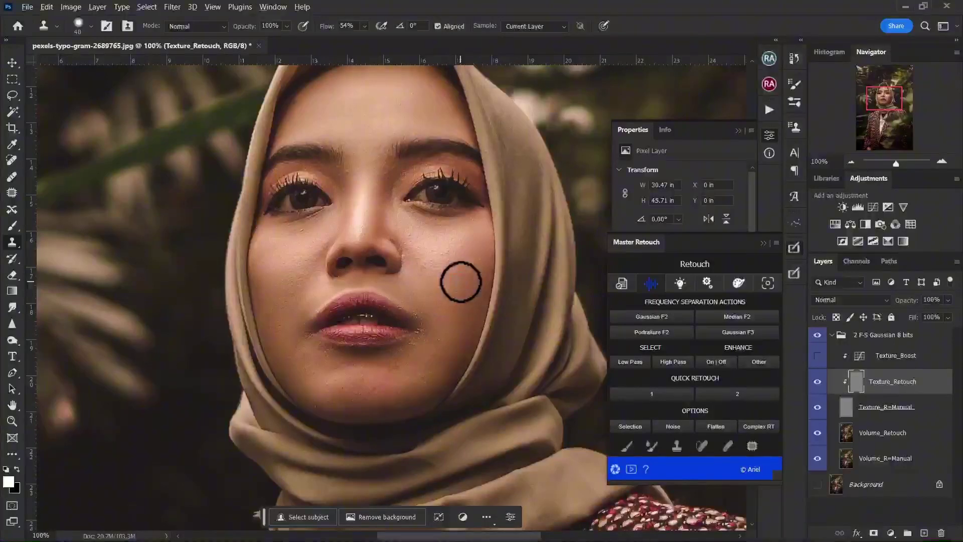
- Clone clean skin texture over the remaining blemishes on the other cheek, the chin and around the mouth
alt+click(459, 282)
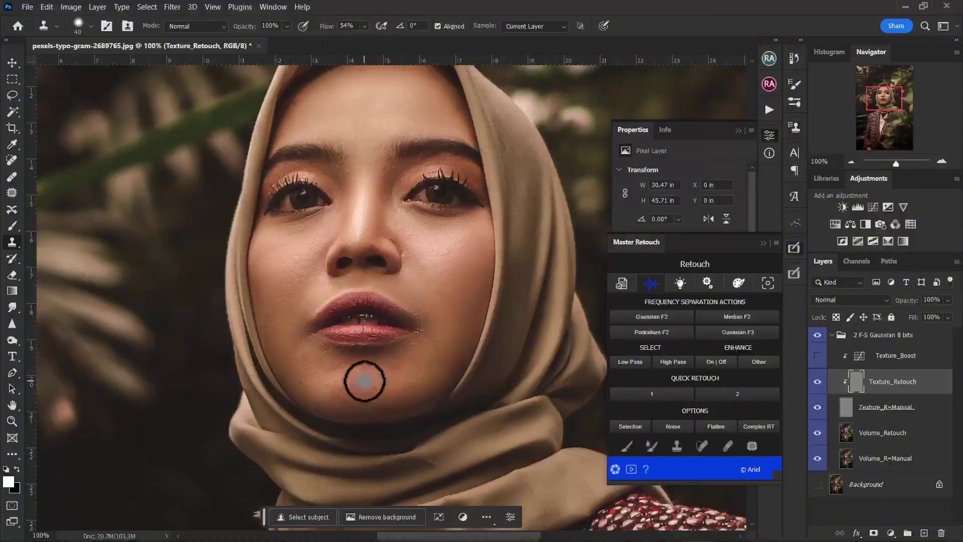
alt+click(285, 250)
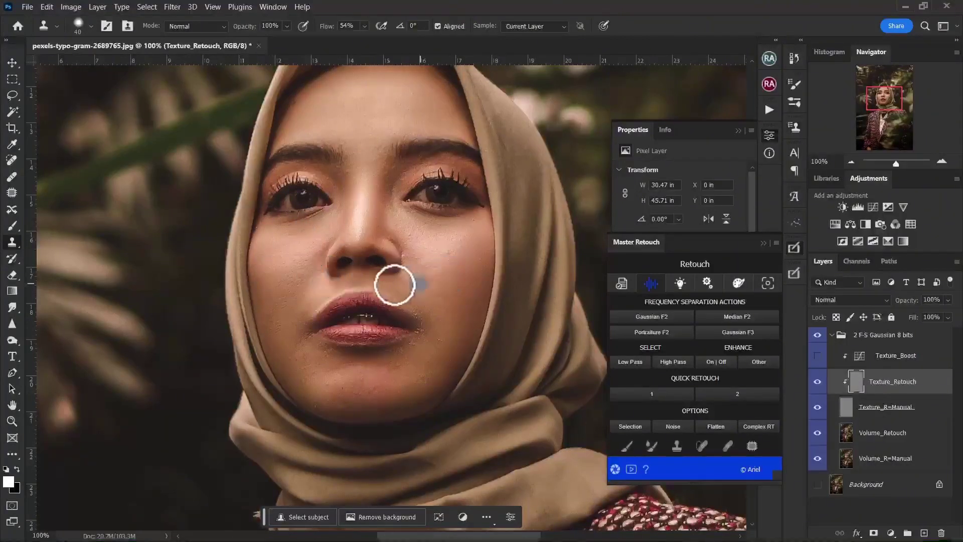
scroll(389, 283, down, 4)
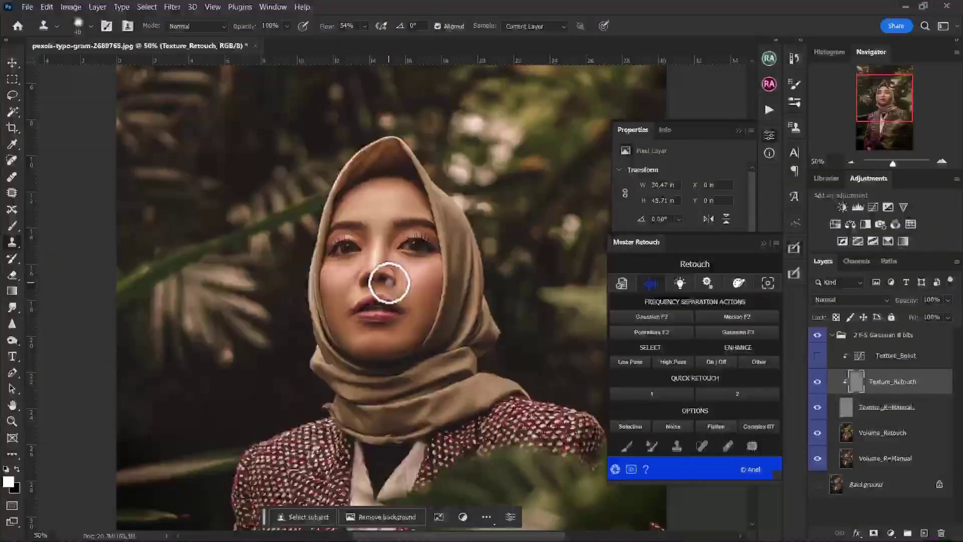
- Add the plugin's Soft Light and Overlay dodge and burn layers above Volume_Retouch
click(740, 333)
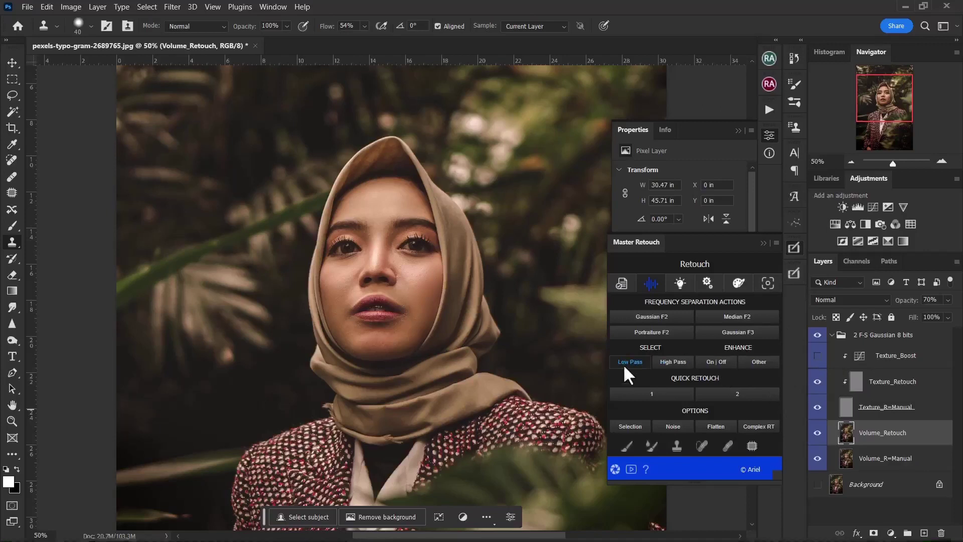
click(680, 284)
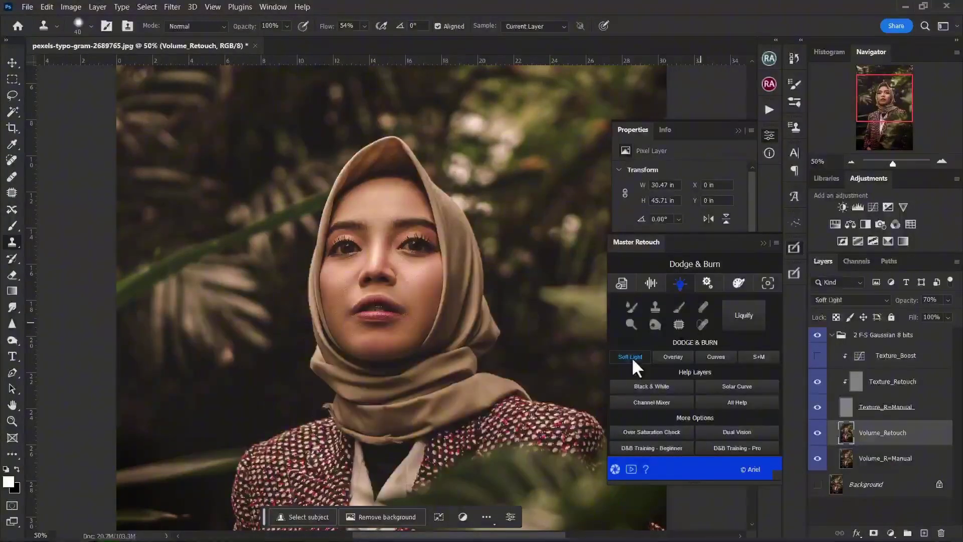
click(631, 357)
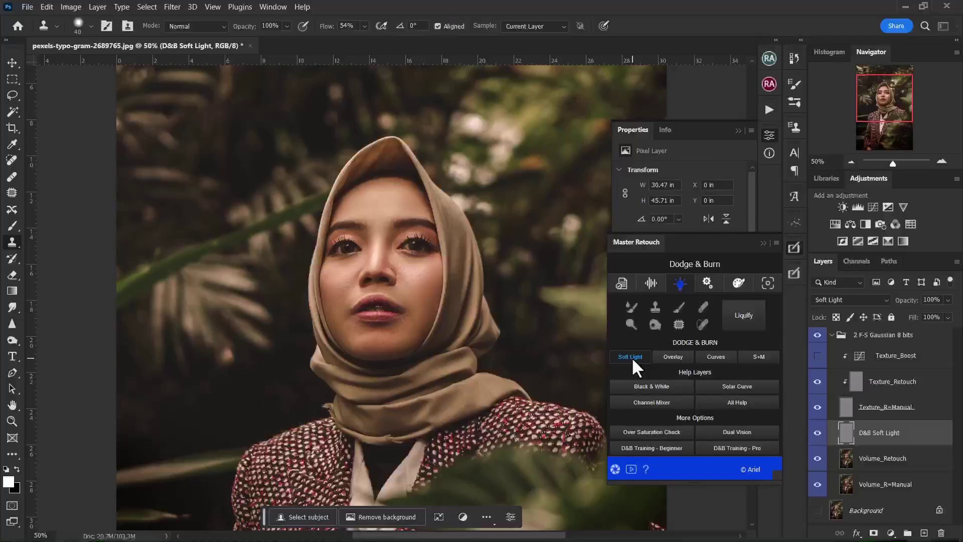
click(671, 355)
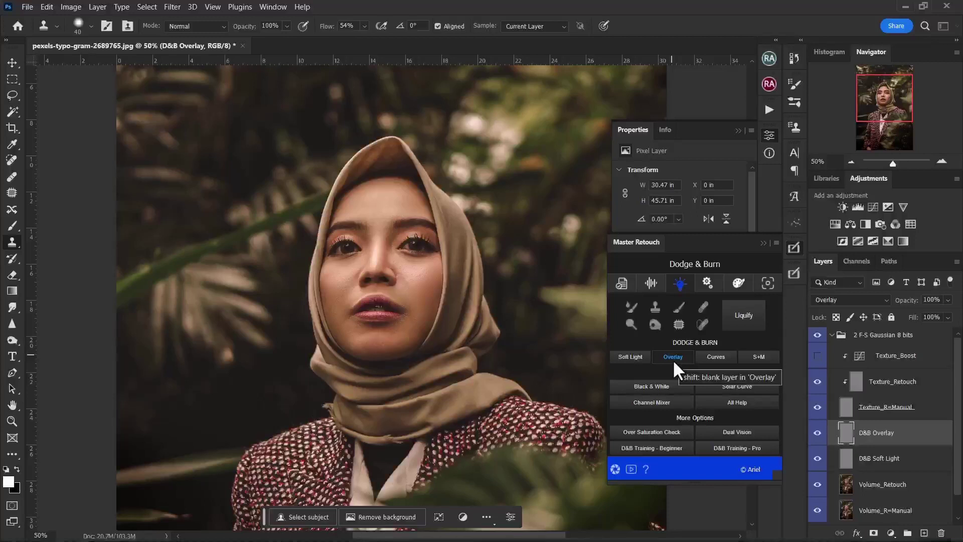
- Group the D&B Overlay and D&B Soft Light layers and name the group "Dodge and Burn"
shift+click(885, 463)
key(ctrl+g)
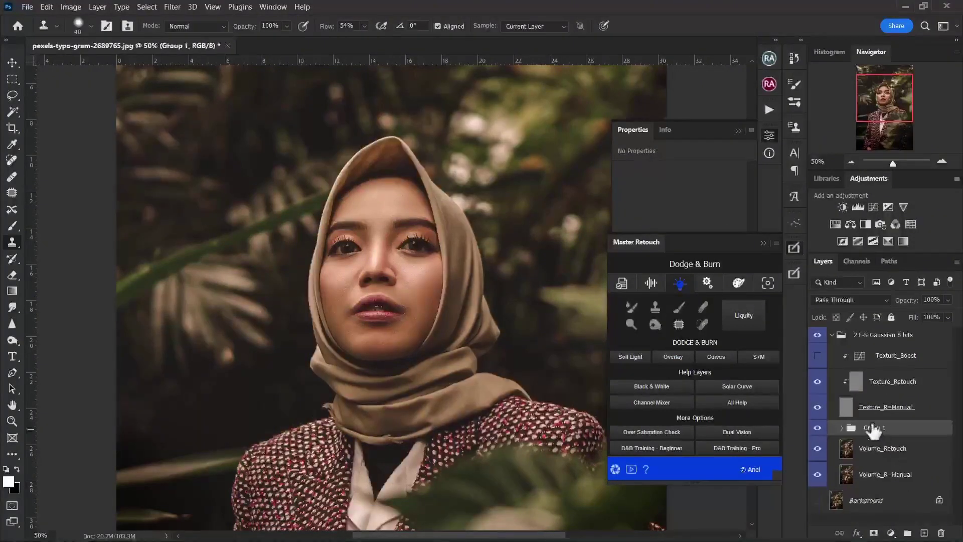
text(D)
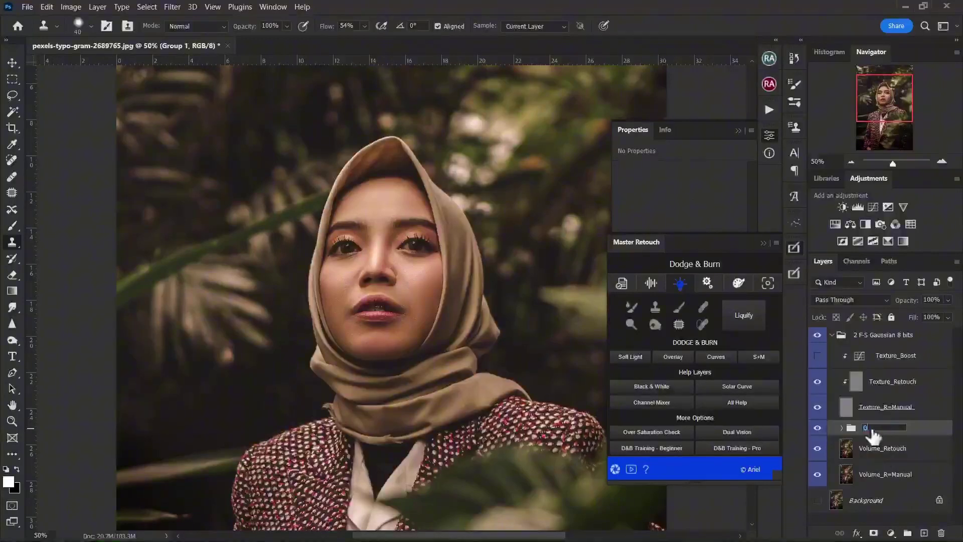
text(odge and Burn)
key(Return)
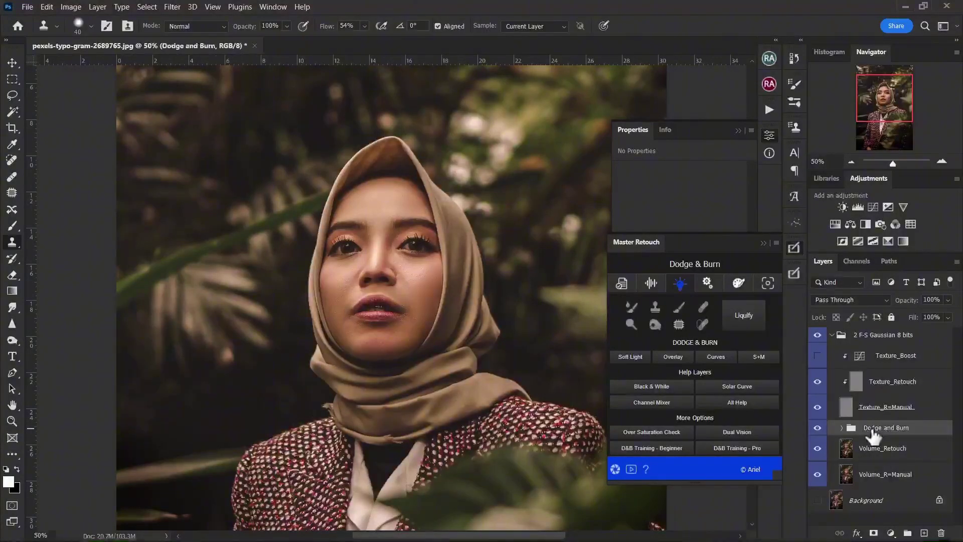
- On the D&B Soft Light layer, brighten the bridge of the nose using the Dodge tool at brush size 60
click(841, 428)
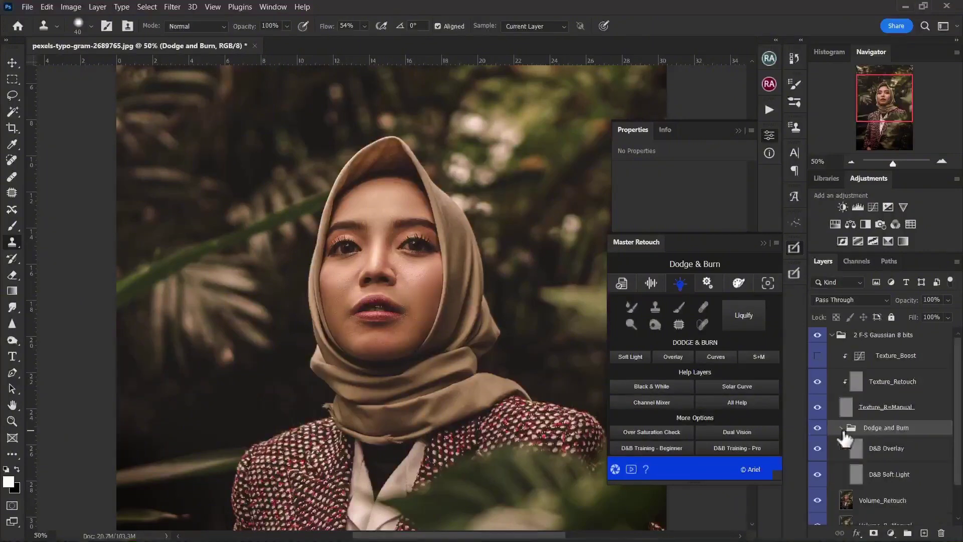
click(888, 451)
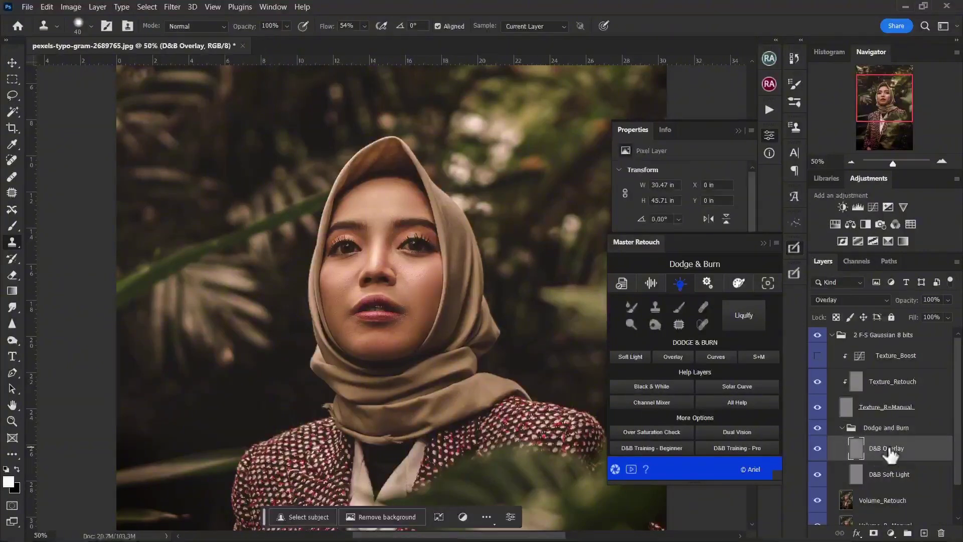
click(890, 477)
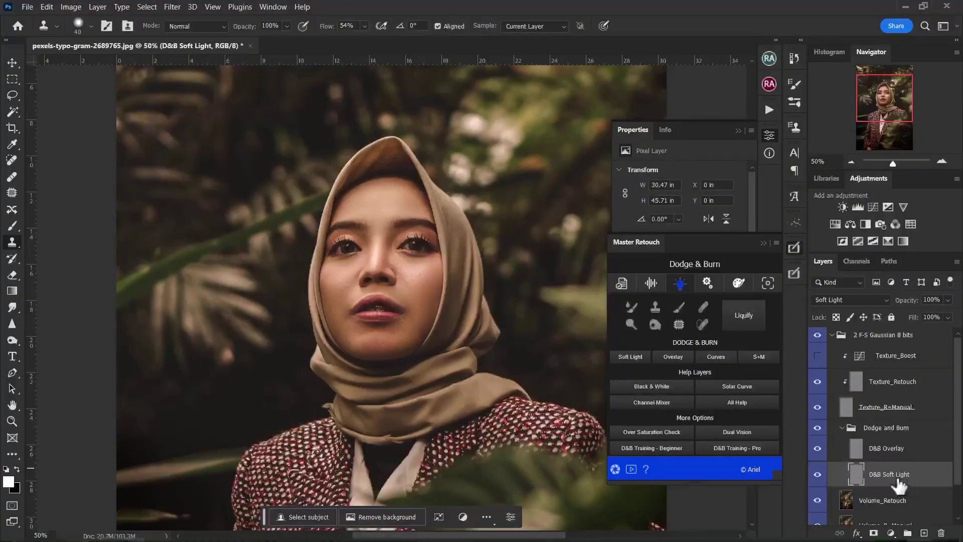
click(631, 323)
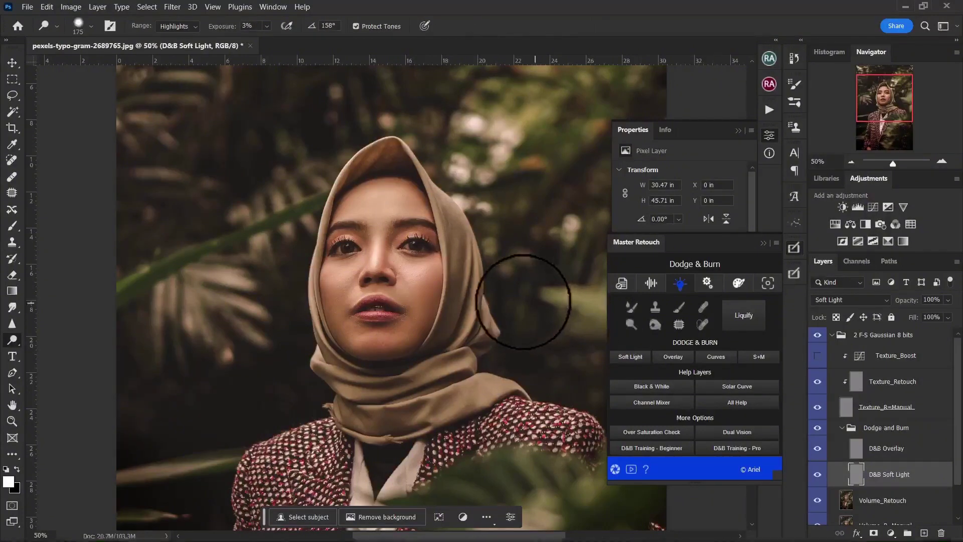
key(bracketleft)
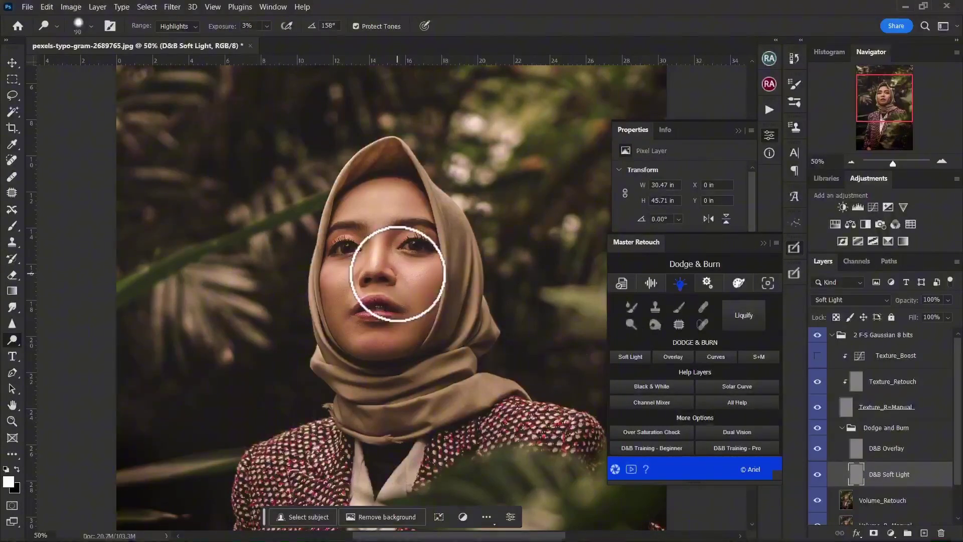
key(bracketleft)
key(bracketleft)
key(bracketleft)
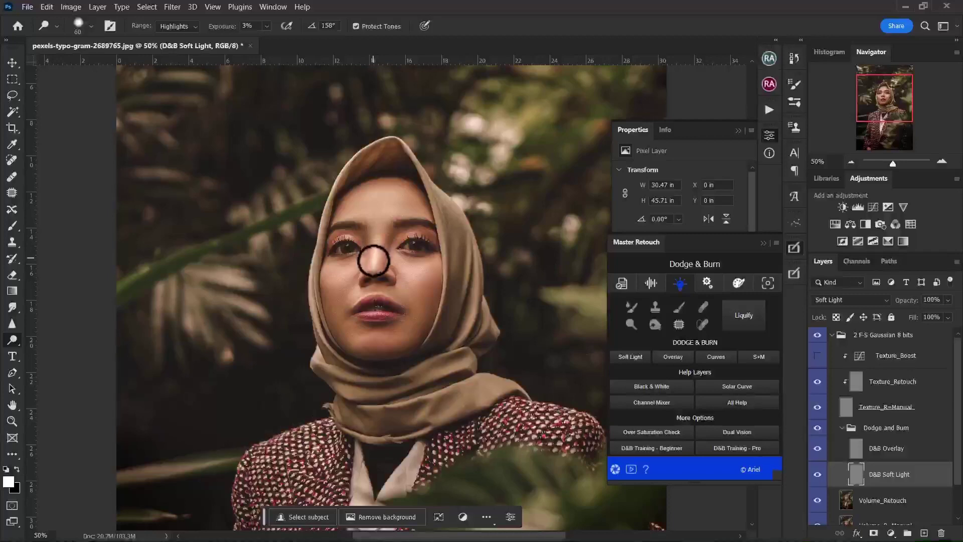
mouse_move(373, 259)
mouse_down()
mouse_move(376, 237)
mouse_move(372, 262)
mouse_move(375, 239)
mouse_move(372, 265)
mouse_up()
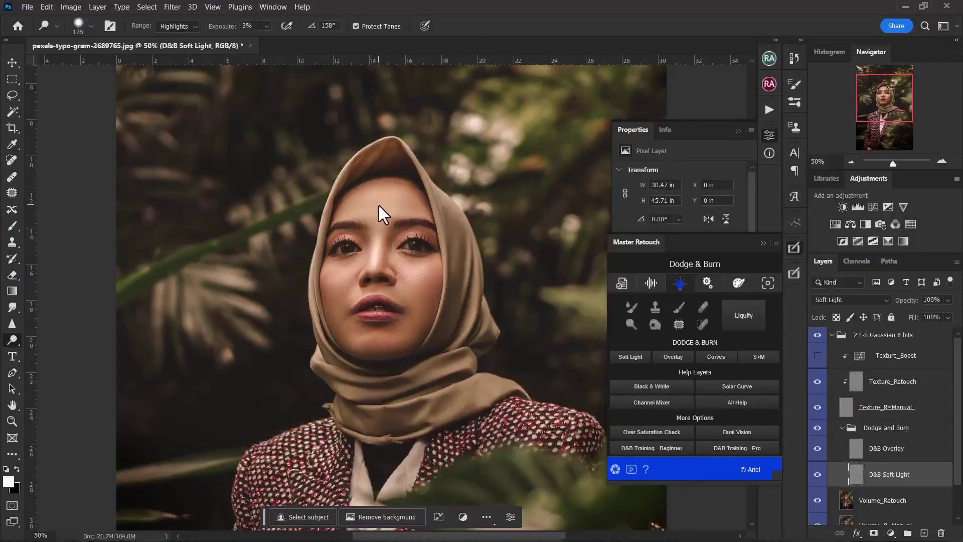
- Reduce the Dodge brush to 90 and brighten the forehead, cheek and chin highlights on D&B Soft Light
key(bracketleft)
key(bracketleft)
mouse_move(376, 201)
mouse_down()
mouse_move(387, 198)
mouse_move(376, 190)
mouse_move(366, 208)
mouse_move(384, 186)
mouse_move(374, 204)
mouse_move(389, 197)
mouse_move(375, 194)
mouse_move(369, 209)
mouse_move(382, 193)
mouse_move(384, 209)
mouse_move(383, 189)
mouse_move(369, 210)
mouse_move(366, 198)
mouse_move(385, 199)
mouse_up()
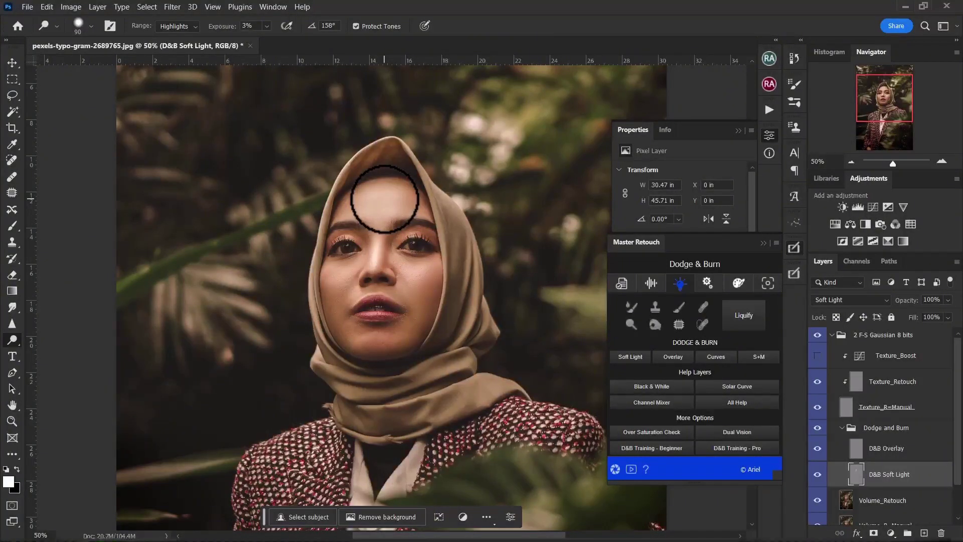
key(bracketleft)
key(bracketleft)
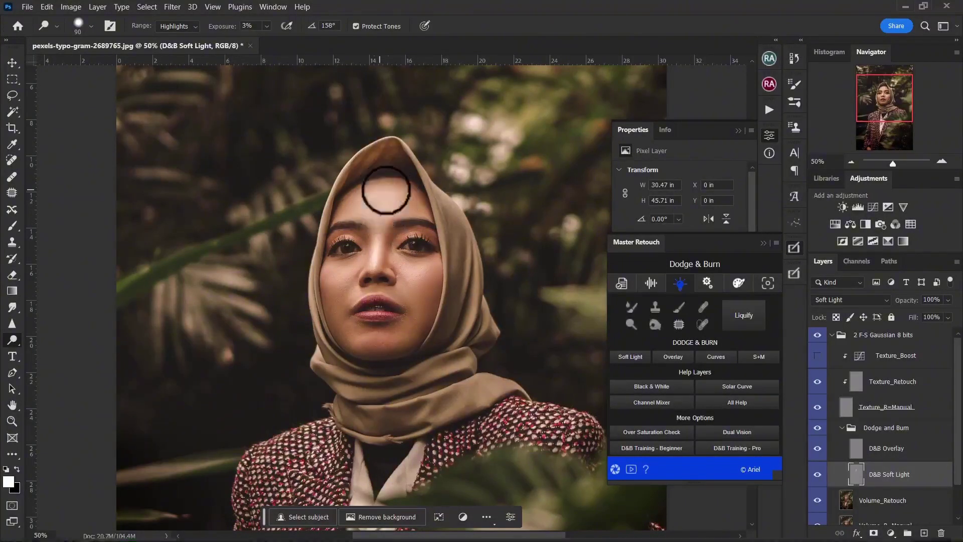
mouse_move(386, 189)
mouse_down()
mouse_move(363, 218)
mouse_move(367, 186)
mouse_move(396, 192)
mouse_up()
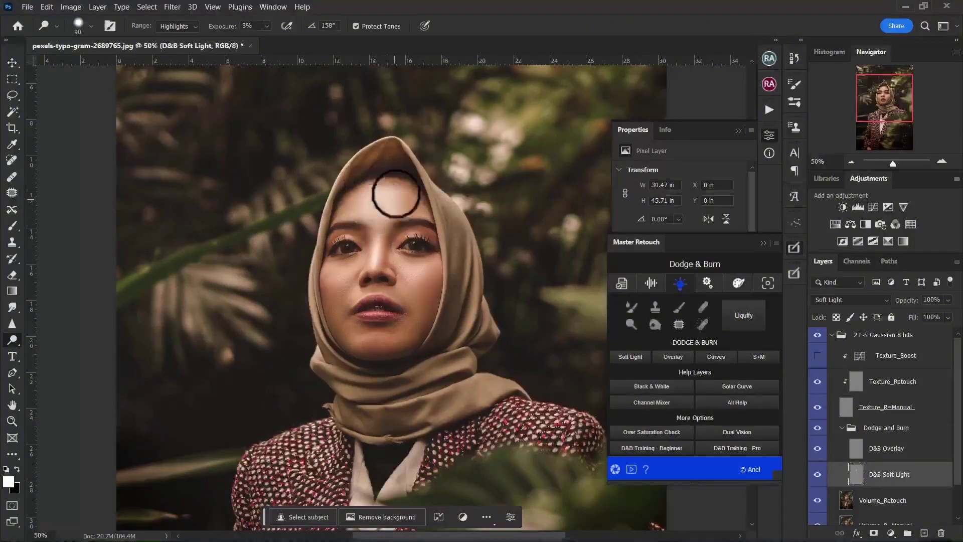
mouse_move(422, 281)
mouse_down()
mouse_move(403, 273)
mouse_move(405, 290)
mouse_move(429, 267)
mouse_move(407, 280)
mouse_move(409, 292)
mouse_move(382, 271)
mouse_move(350, 271)
mouse_move(339, 284)
mouse_move(344, 271)
mouse_move(336, 280)
mouse_move(343, 304)
mouse_move(352, 264)
mouse_move(335, 265)
mouse_move(345, 266)
mouse_move(344, 283)
mouse_move(336, 268)
mouse_move(339, 289)
mouse_move(377, 338)
mouse_up()
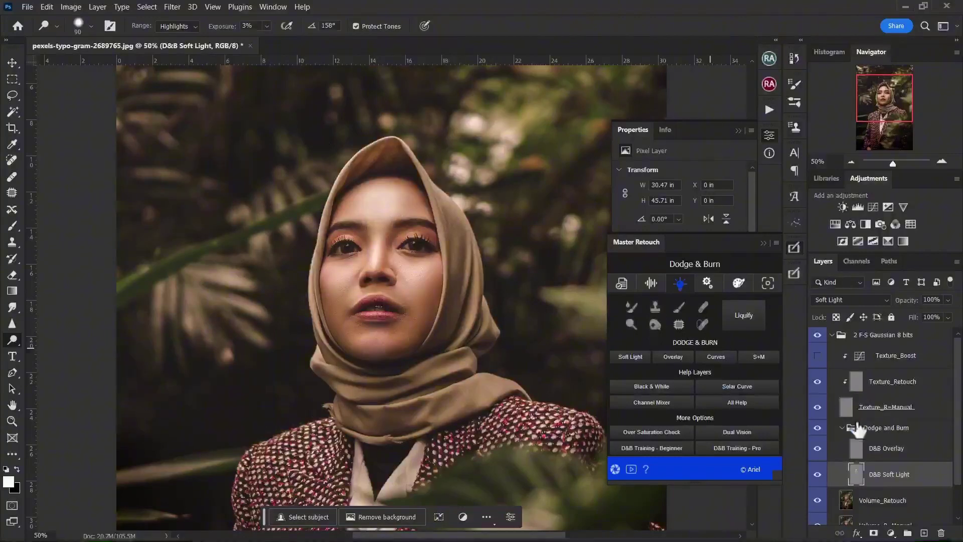
- On the D&B Overlay layer, deepen the facial shadows and contours with the Burn tool at brush sizes 52, 126 and 180
click(892, 448)
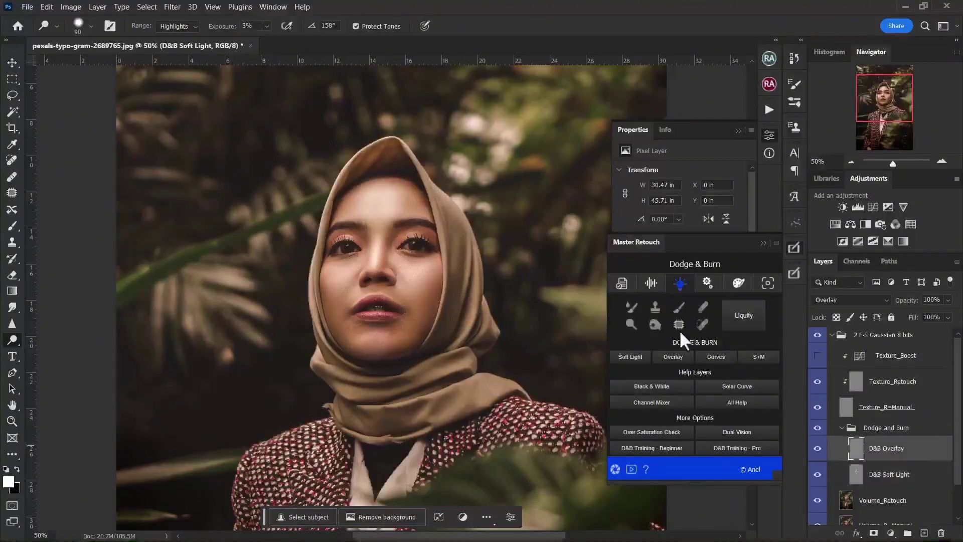
click(654, 325)
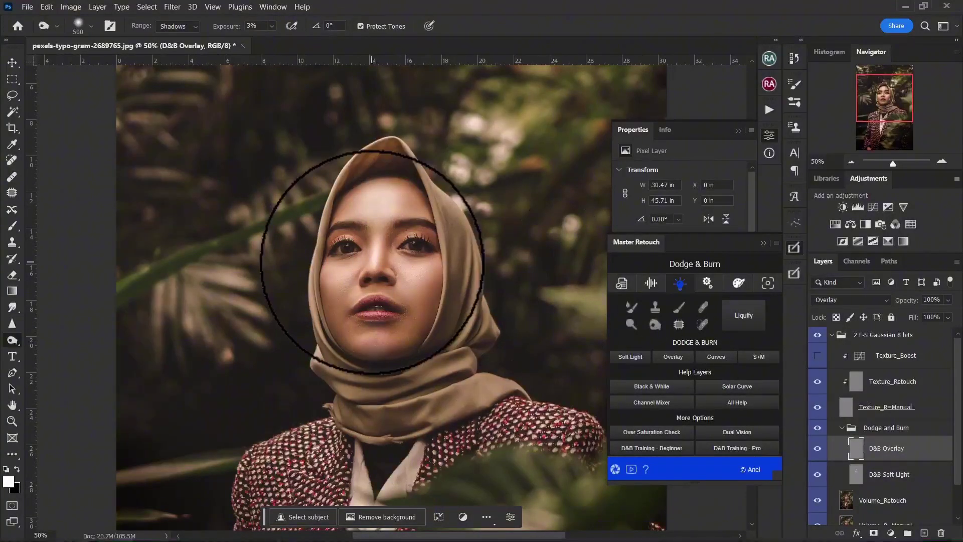
drag(387, 261, 317, 261)
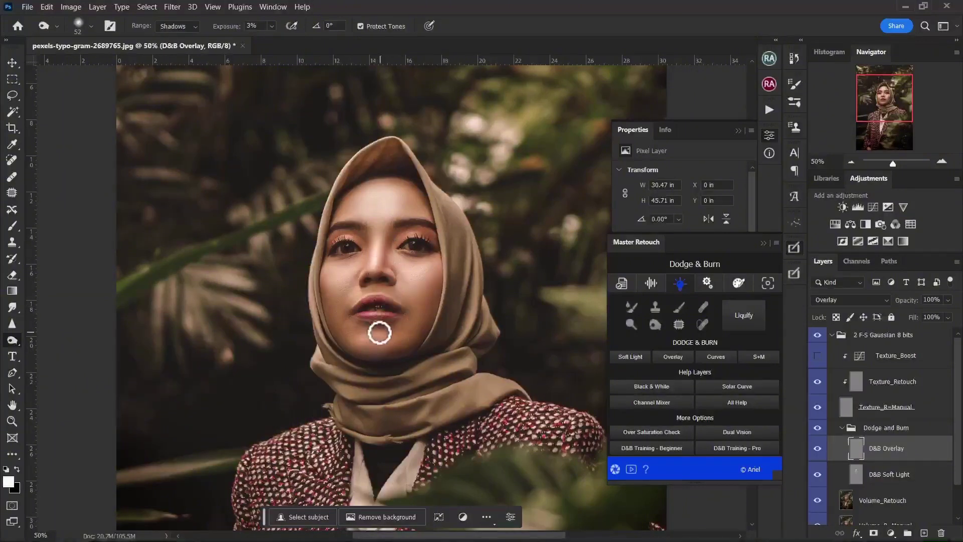
drag(407, 309, 422, 304)
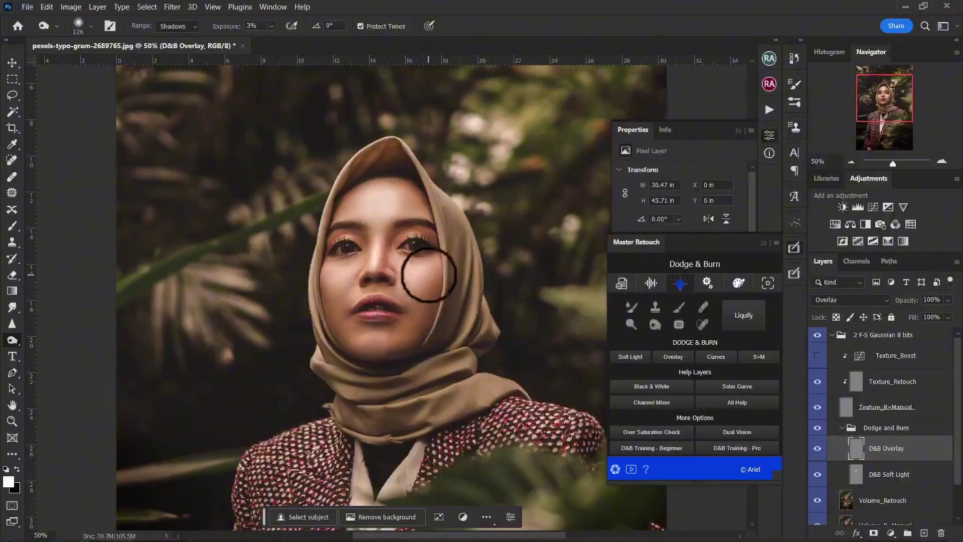
drag(395, 350, 407, 347)
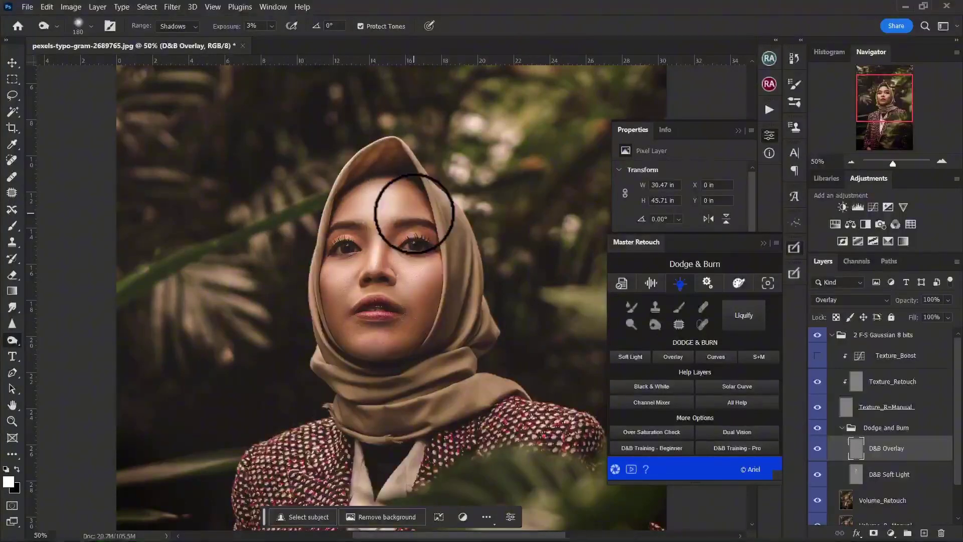
- Lower the D&B Soft Light layer's opacity to 88%
scroll(414, 214, down, 3)
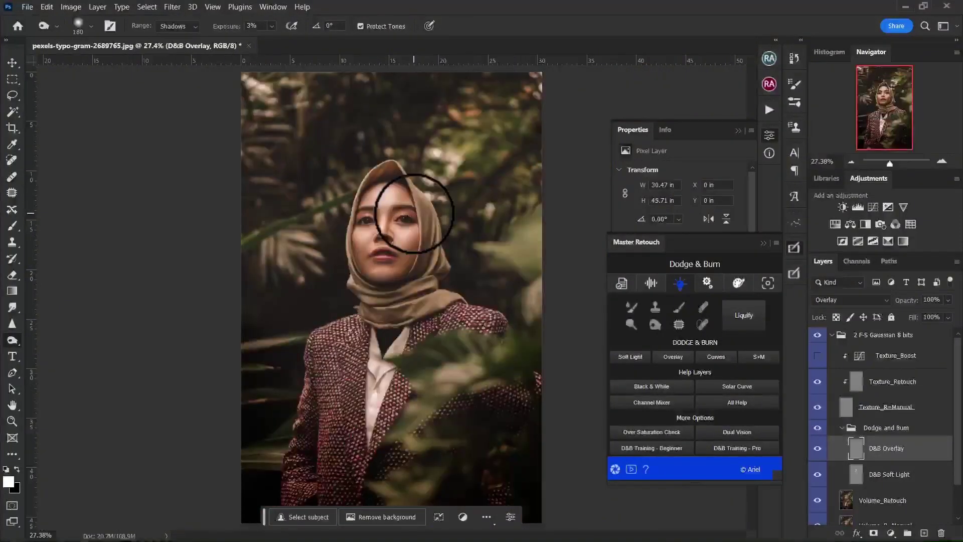
click(817, 429)
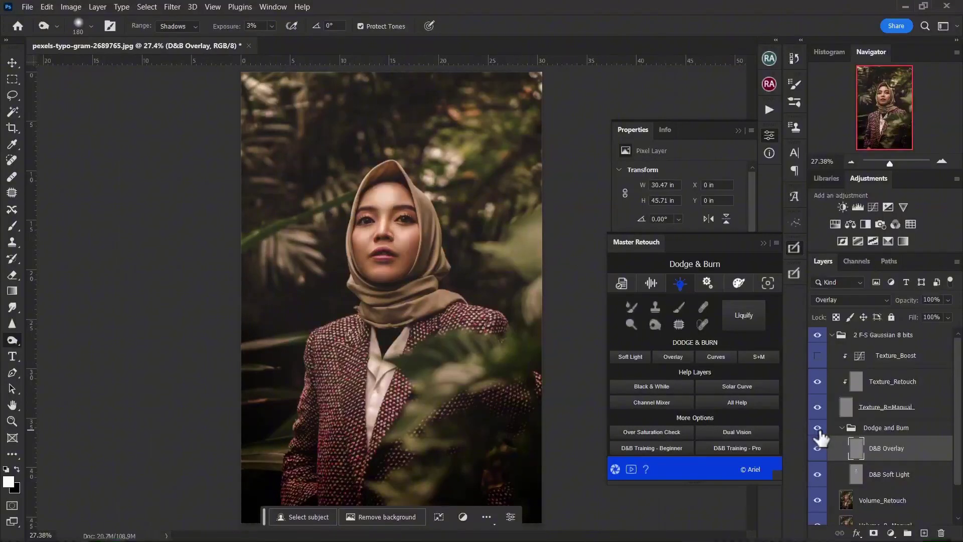
click(887, 476)
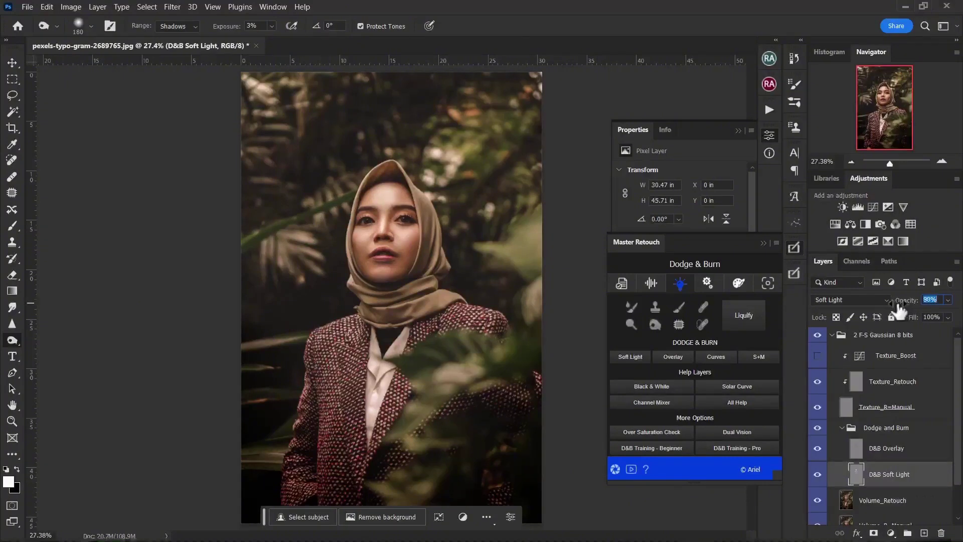
- Compare the portrait with and without the Dodge and Burn group by switching its visibility
click(818, 429)
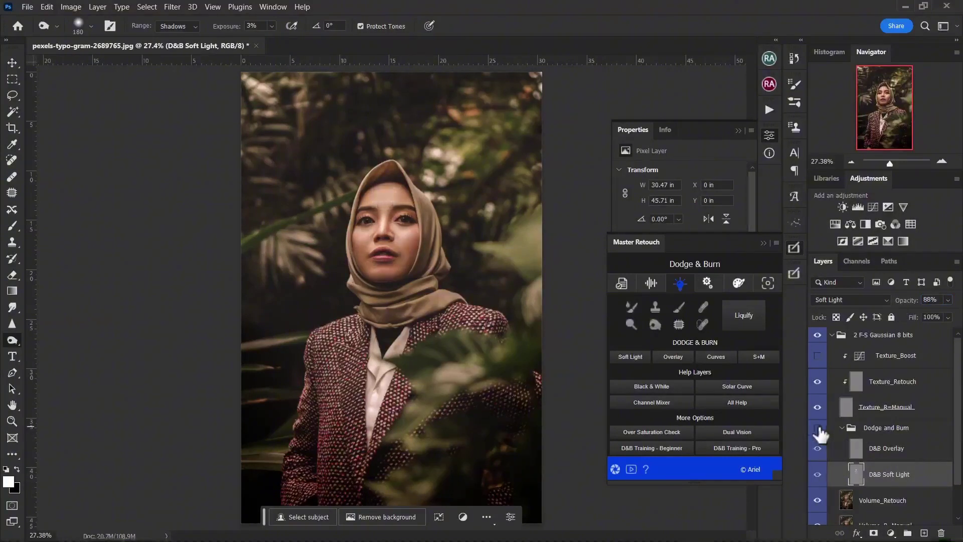
click(818, 429)
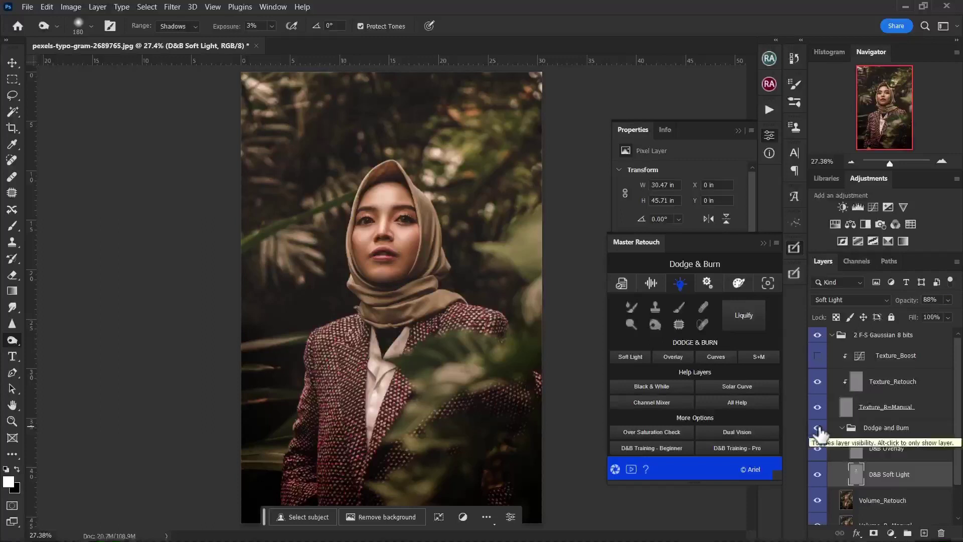
click(818, 429)
click(817, 429)
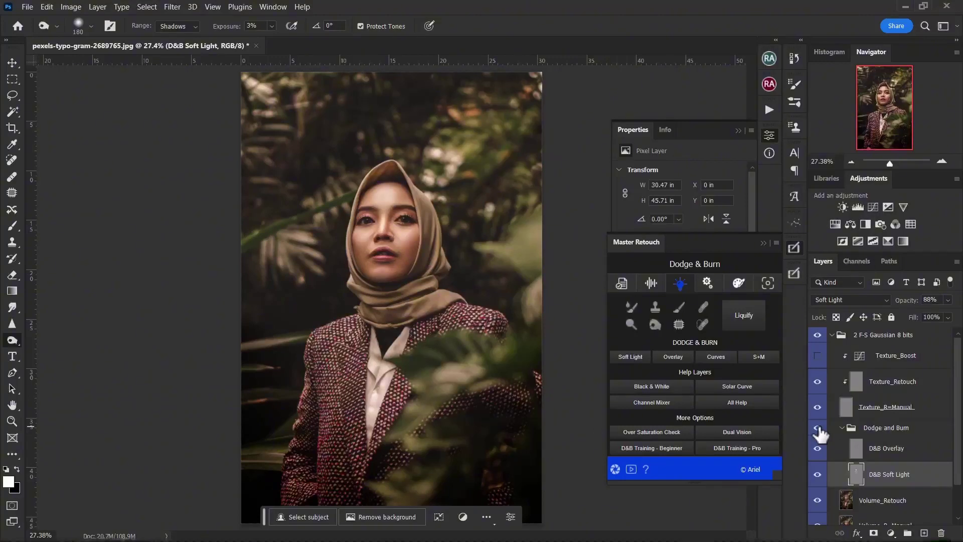
click(818, 430)
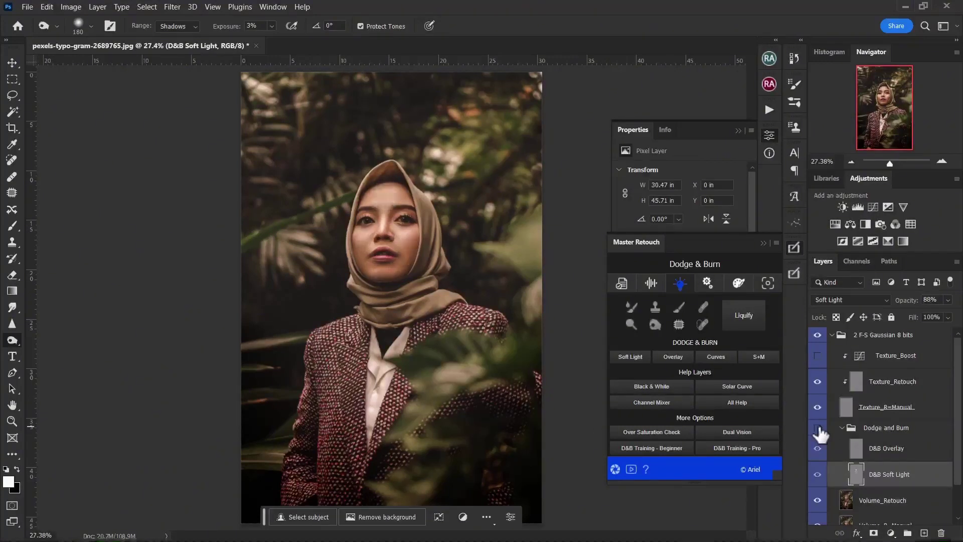
click(818, 429)
click(818, 430)
click(818, 429)
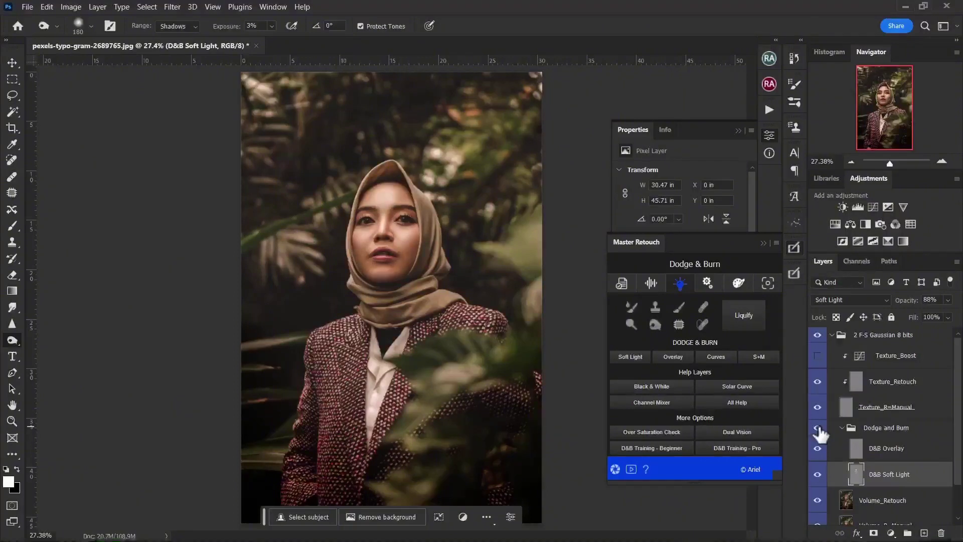
click(818, 430)
click(818, 429)
click(818, 429)
- Reduce the D&B Soft Light layer's opacity to 85% and collapse the Dodge and Burn group
click(818, 429)
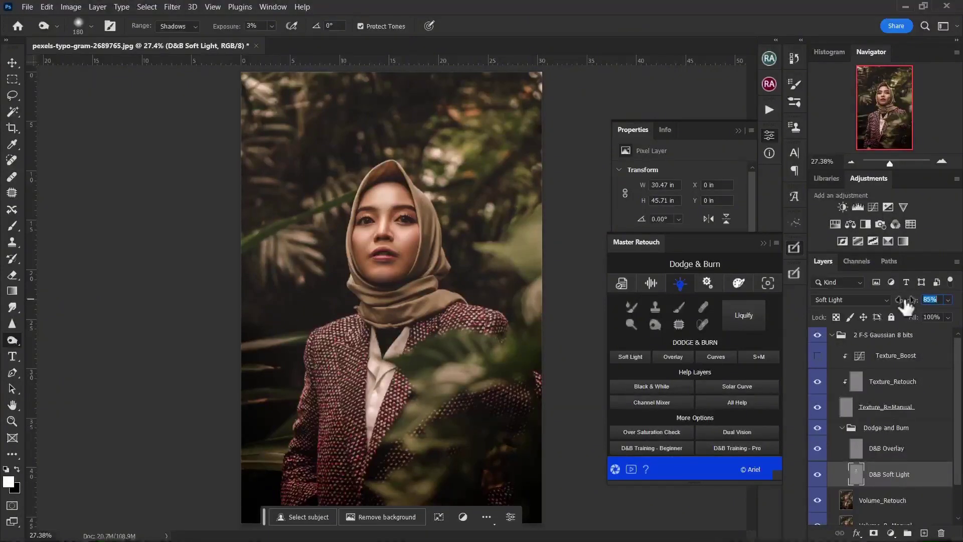
click(818, 429)
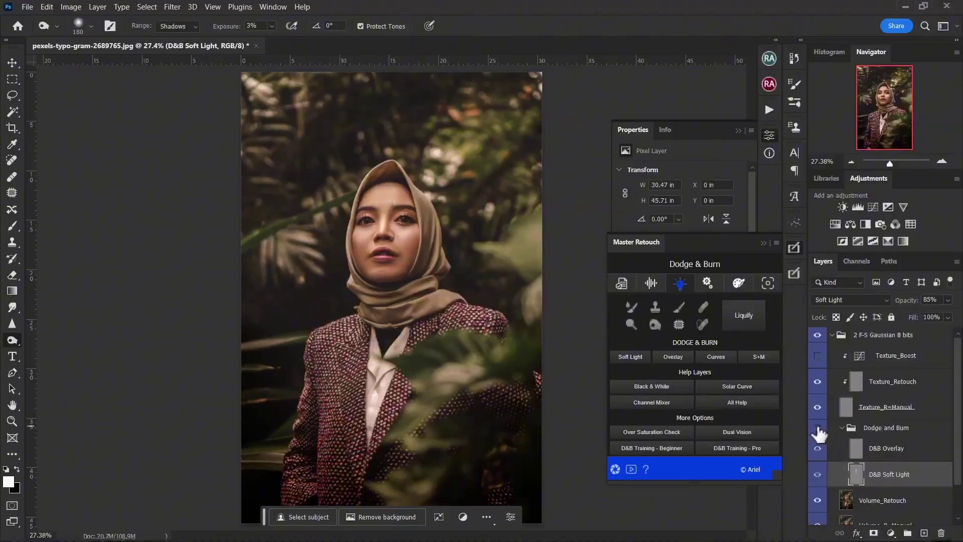
click(818, 430)
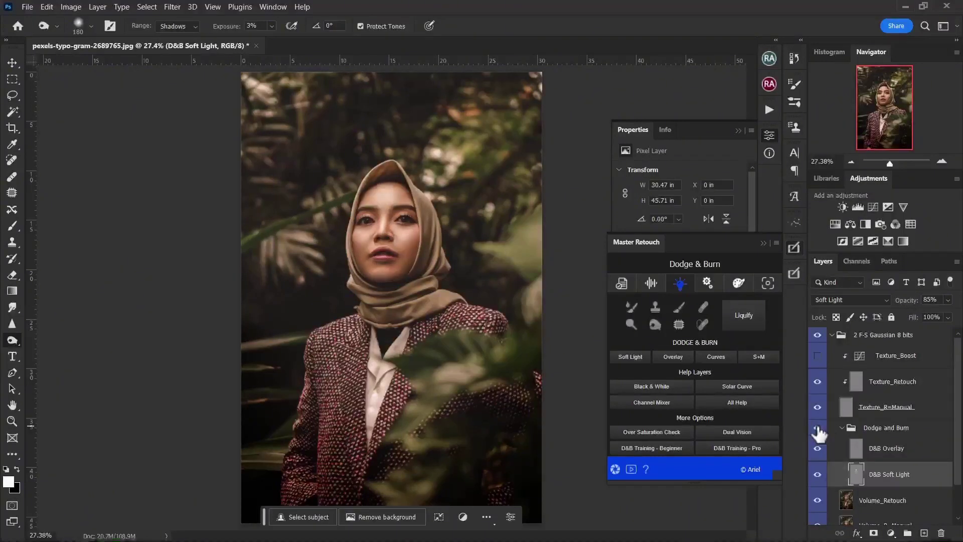
click(847, 432)
click(841, 427)
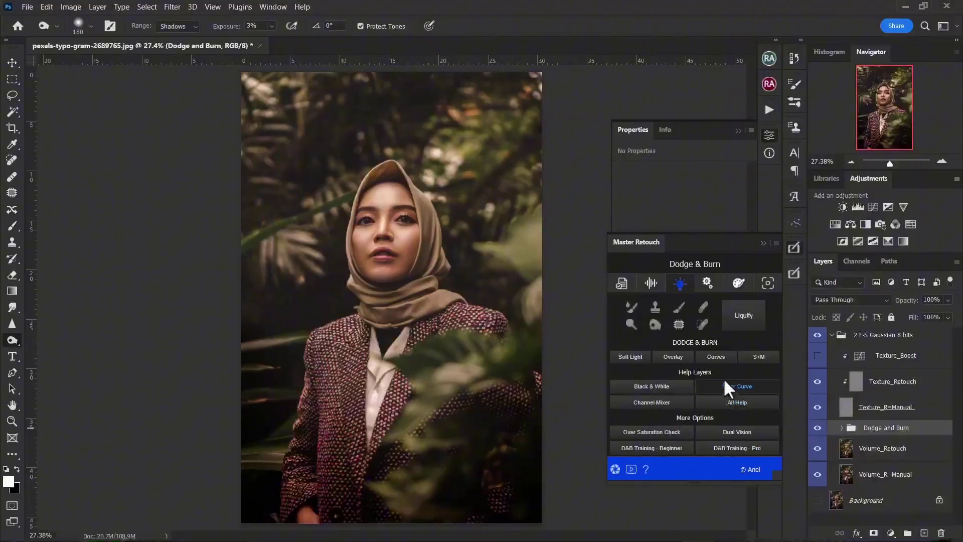
- Show the Background layer and toggle the 2 F-S Gaussian 8 bits group to compare the retouch with the original
click(817, 335)
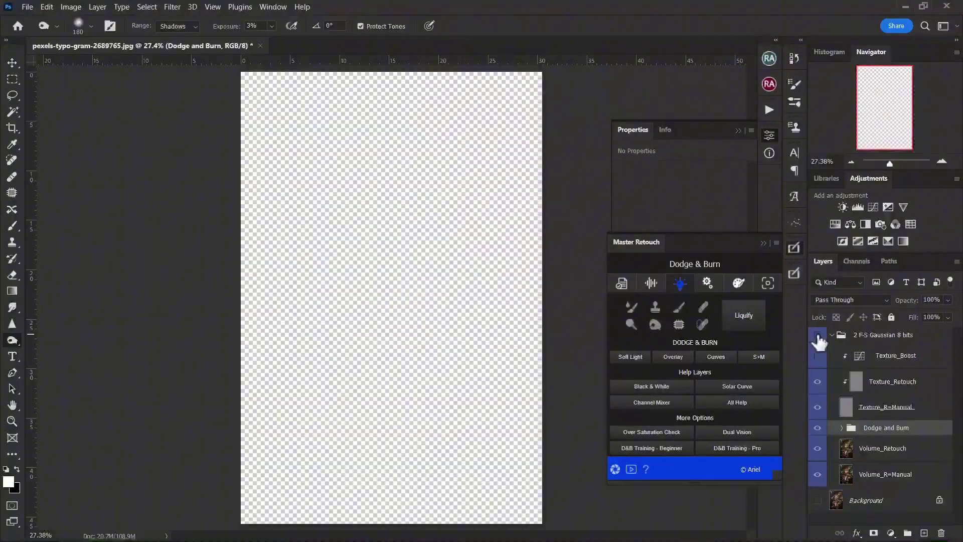
click(817, 336)
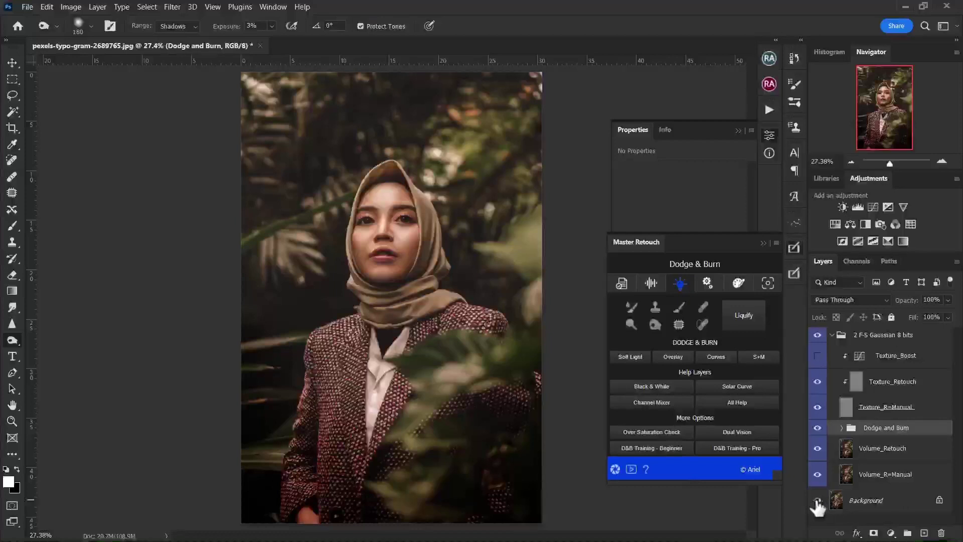
click(817, 335)
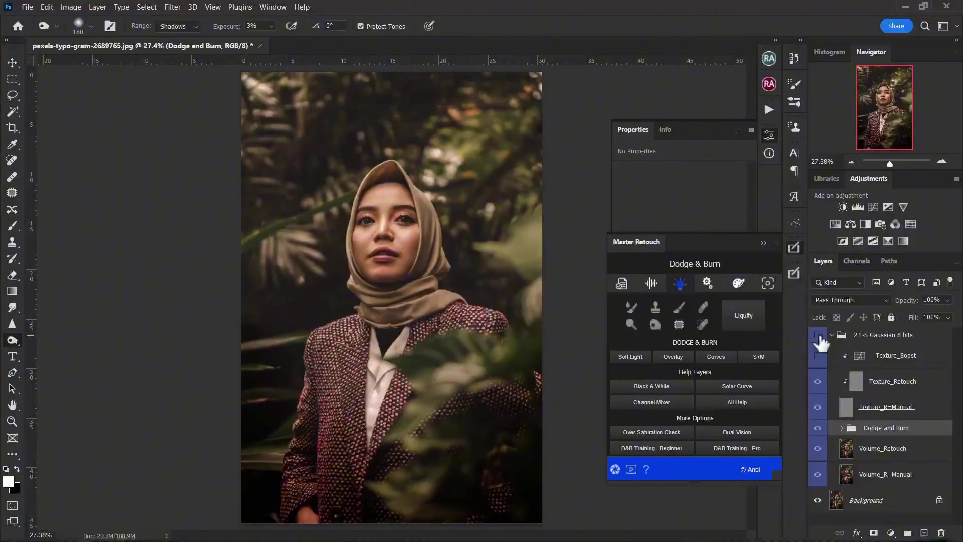
click(818, 335)
click(817, 335)
click(818, 335)
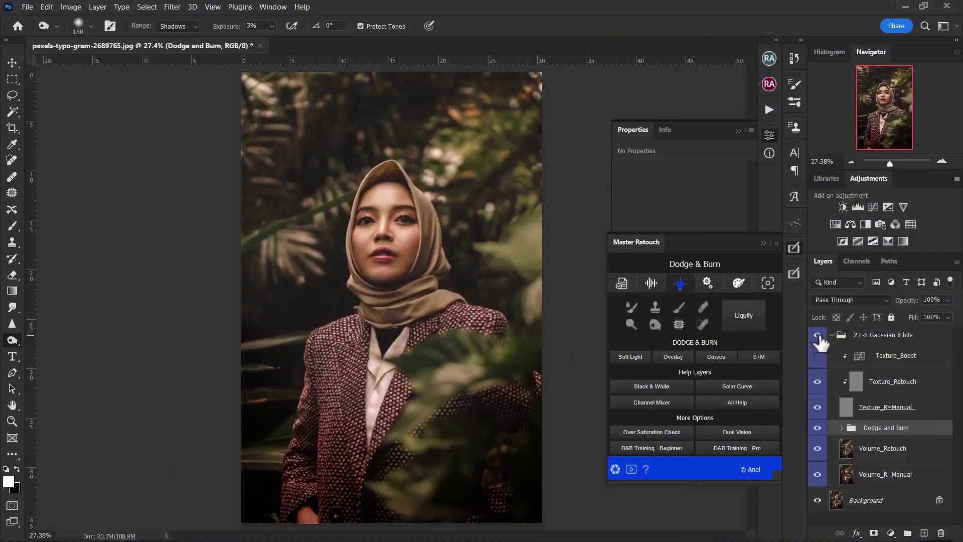
- Add the plugin's Whiten Teeth group above Dodge and Burn and paint the teeth on its mask at 12% opacity and 16% flow
click(708, 282)
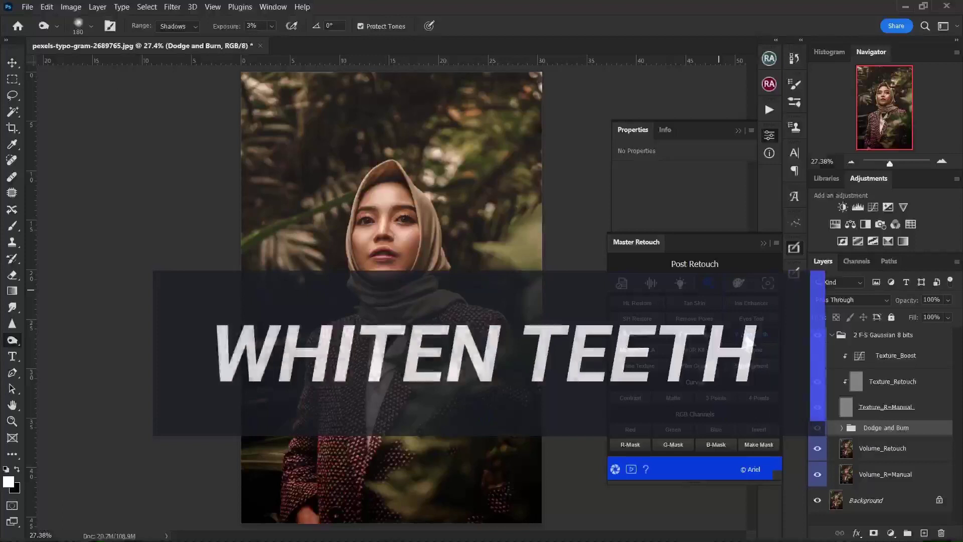
click(749, 335)
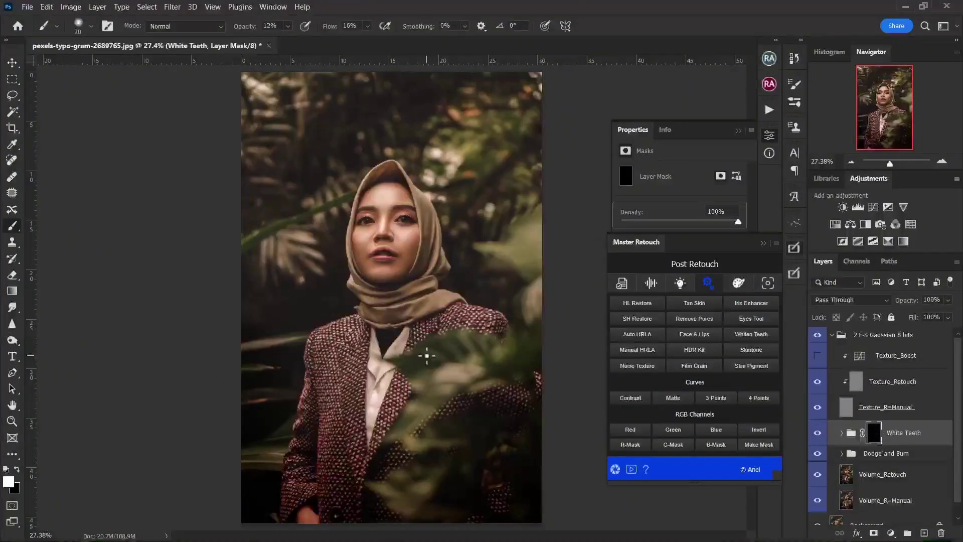
key(ctrl+1)
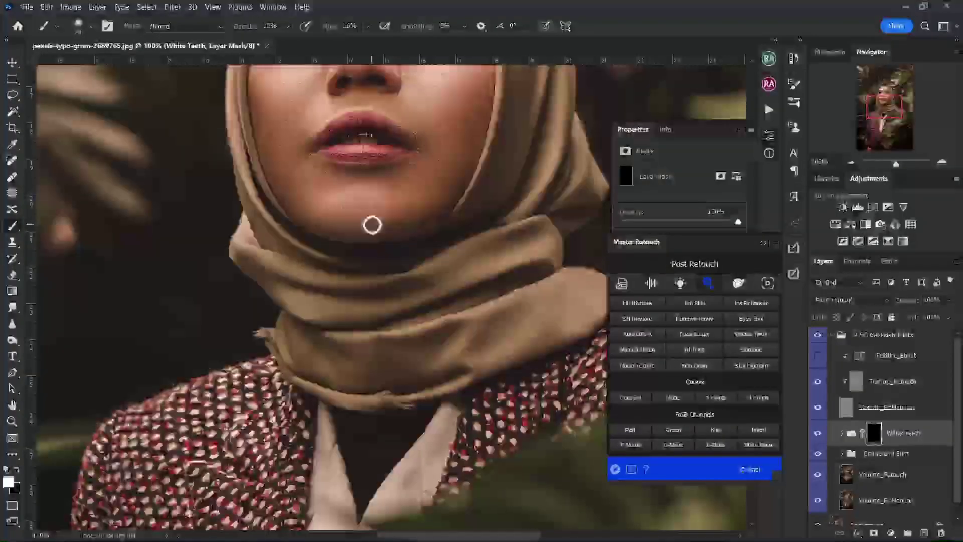
scroll(372, 225, up, 3)
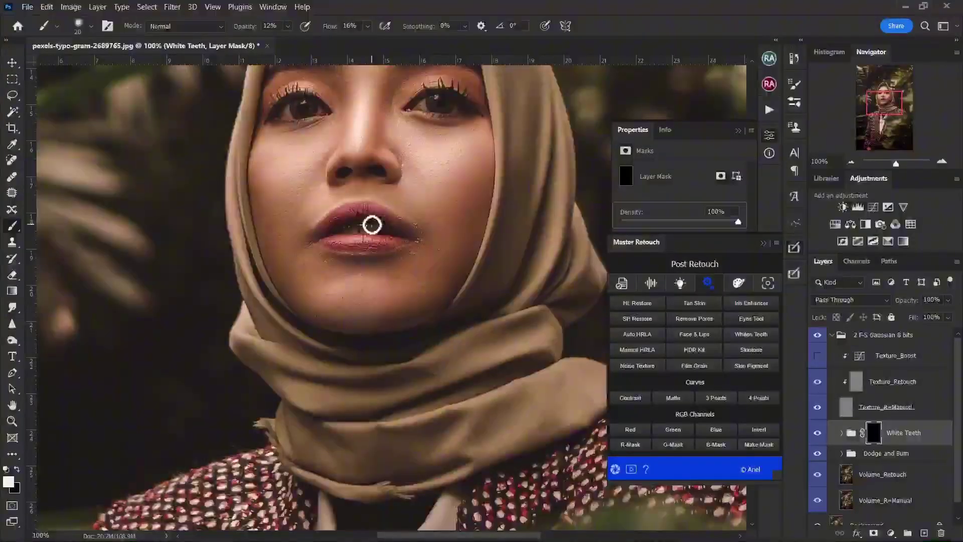
scroll(372, 225, up, 4)
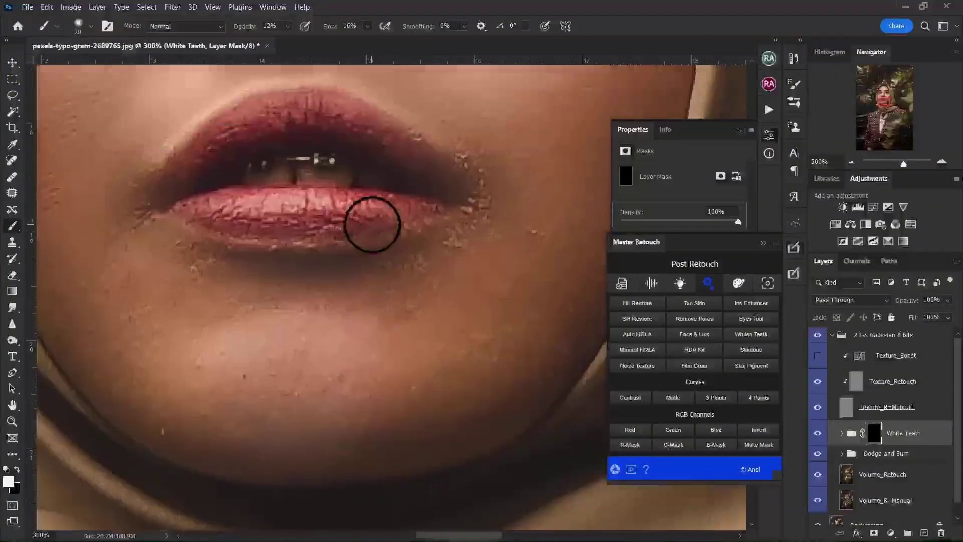
scroll(372, 225, up, 2)
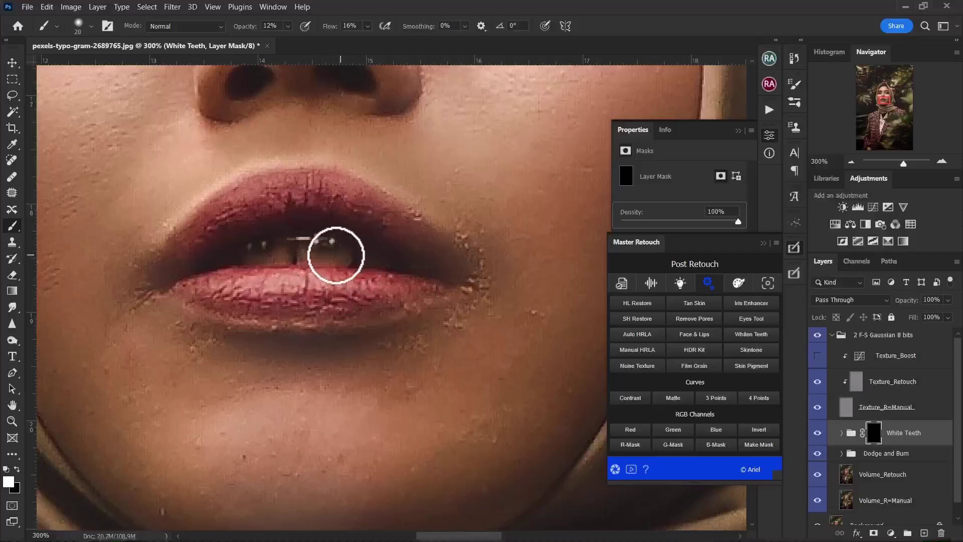
mouse_move(336, 255)
mouse_down()
mouse_move(286, 250)
mouse_move(294, 251)
mouse_up()
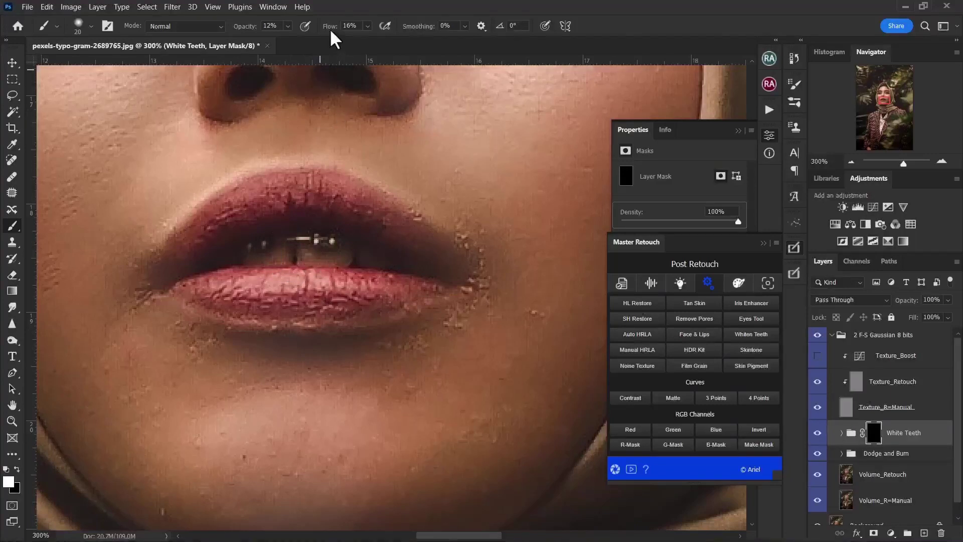
- Set the brush to 100% opacity and 51% flow, and paint over the teeth on the White Teeth mask to whiten them further
drag(248, 32, 311, 34)
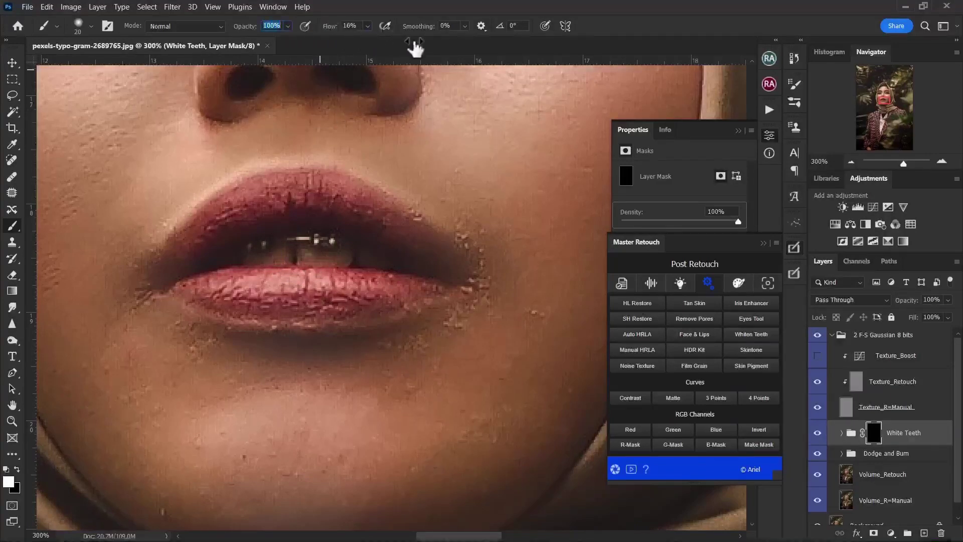
mouse_move(415, 48)
mouse_down()
mouse_move(303, 56)
mouse_move(351, 30)
mouse_up()
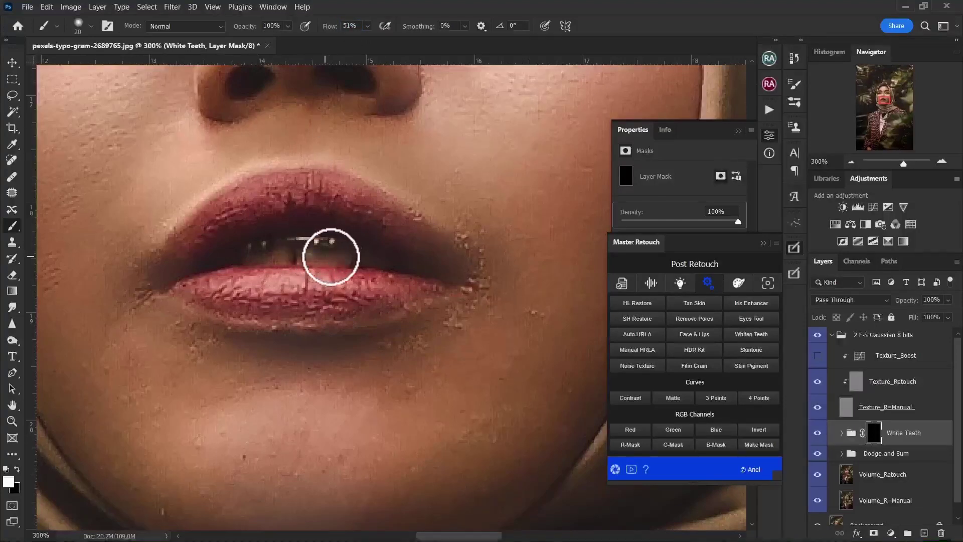
mouse_move(330, 257)
mouse_down()
mouse_move(351, 255)
mouse_move(310, 249)
mouse_move(263, 264)
mouse_move(268, 257)
mouse_up()
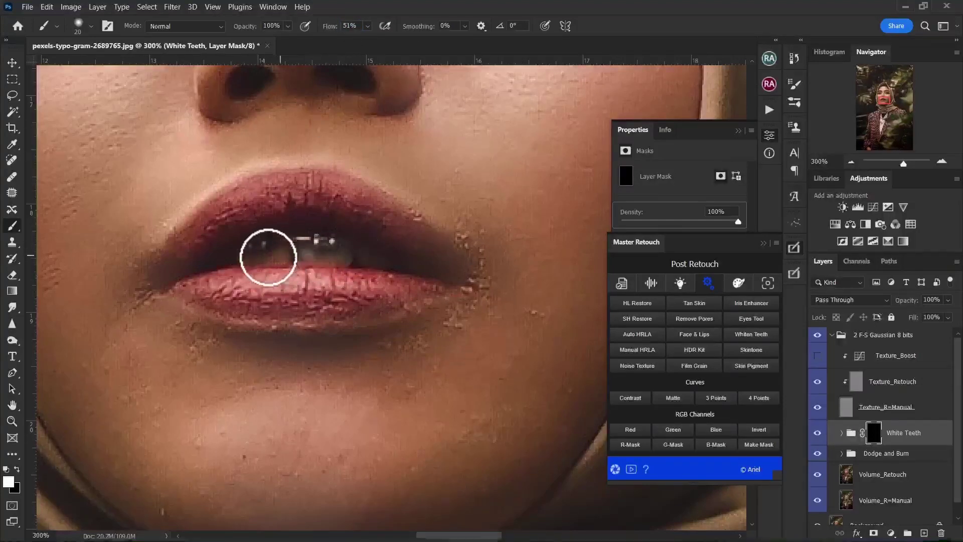
click(842, 432)
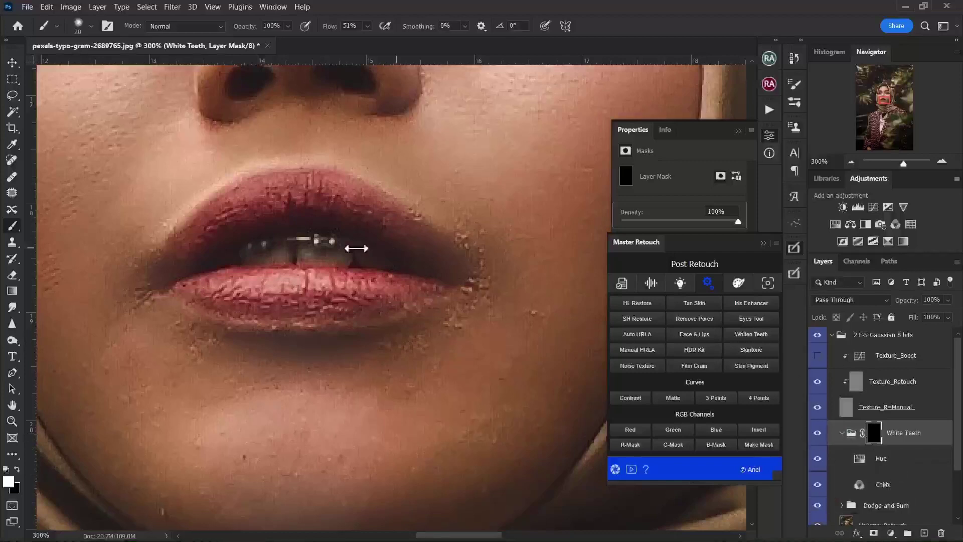
drag(290, 251, 330, 251)
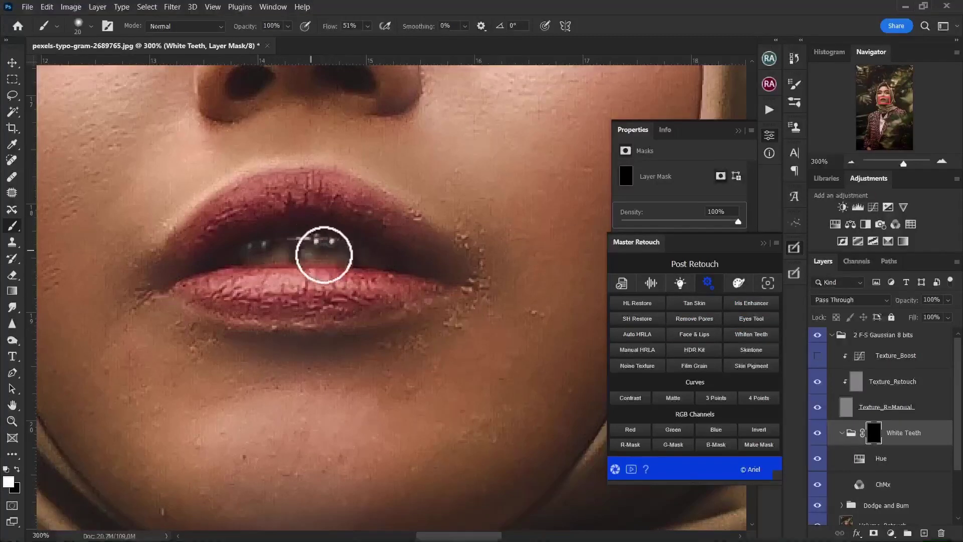
mouse_move(323, 255)
mouse_down()
mouse_move(359, 256)
mouse_move(248, 255)
mouse_move(350, 255)
mouse_move(300, 249)
mouse_up()
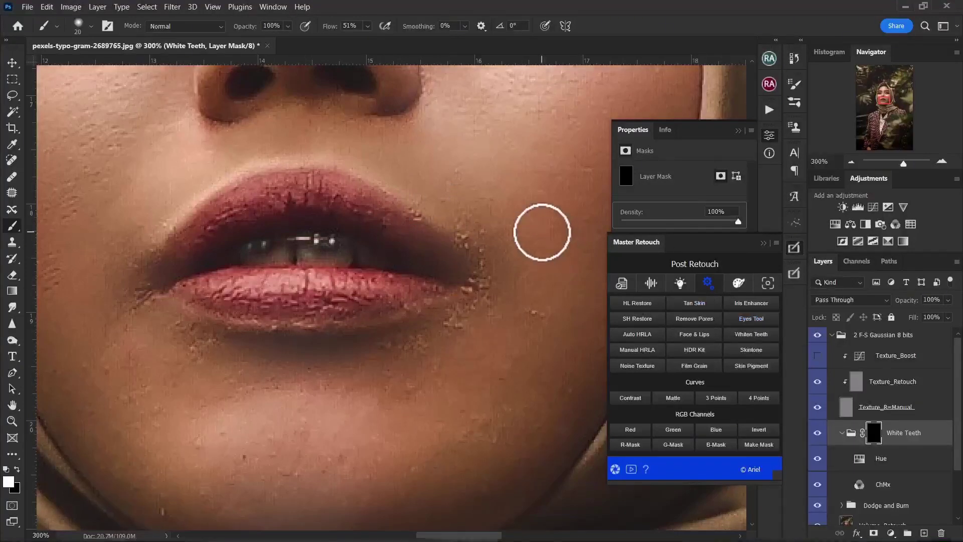
scroll(542, 231, up, 3)
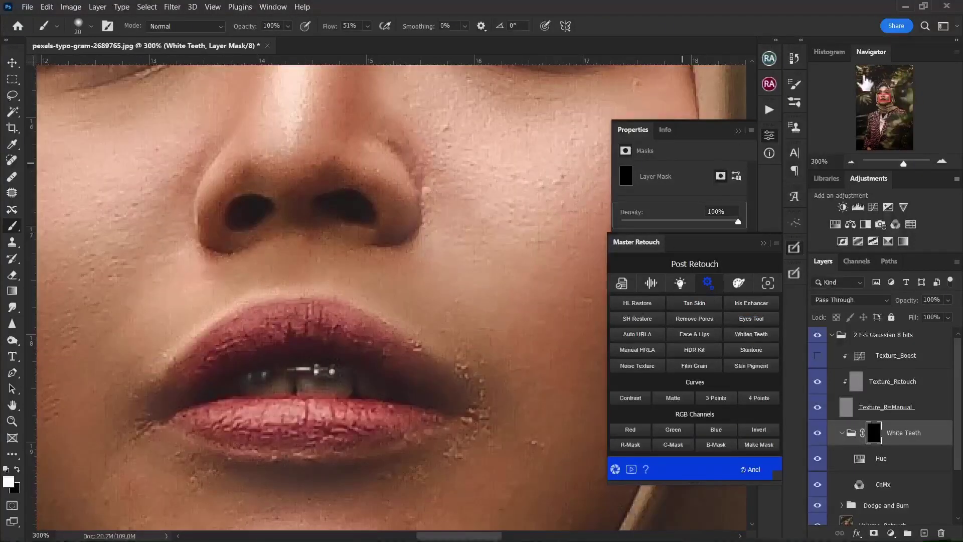
- Add the plugin's Eyes Tool group above White Teeth, using a High Pass radius of 3.3 pixels for the Iris Boost layer
key(ctrl+minus)
key(ctrl+minus)
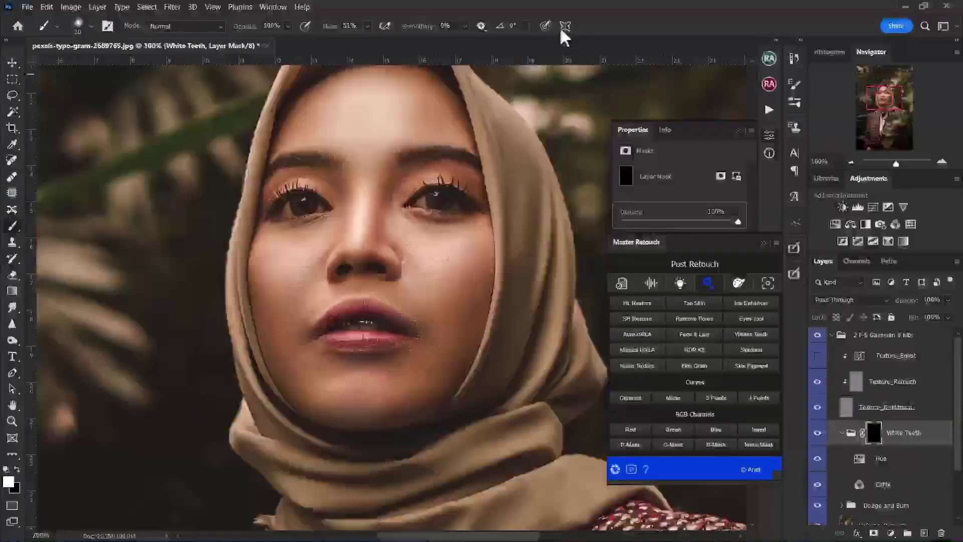
click(753, 323)
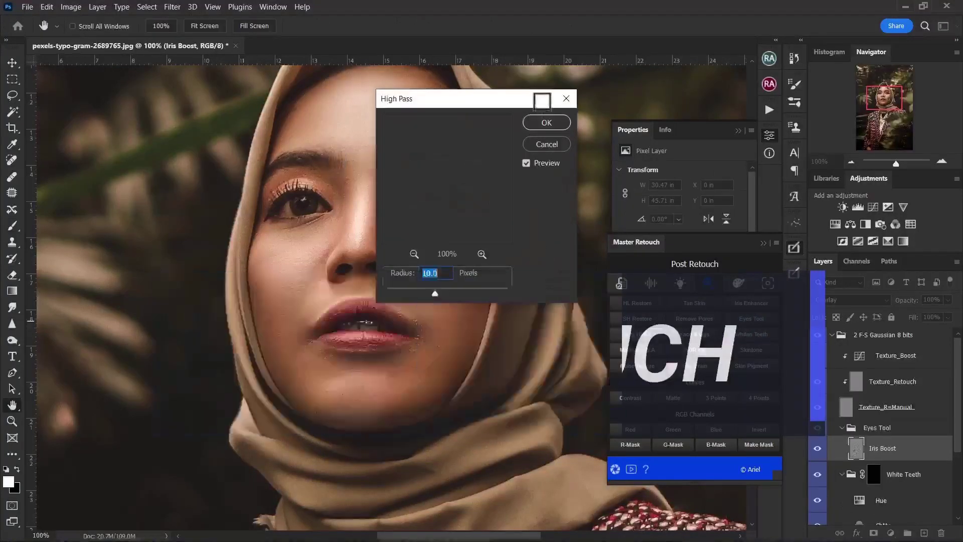
drag(555, 103, 687, 90)
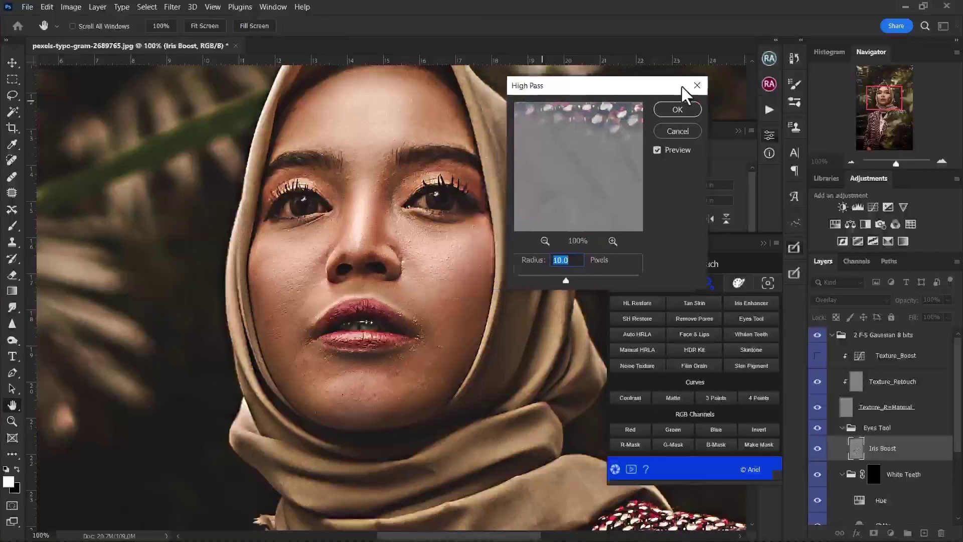
drag(568, 280, 552, 280)
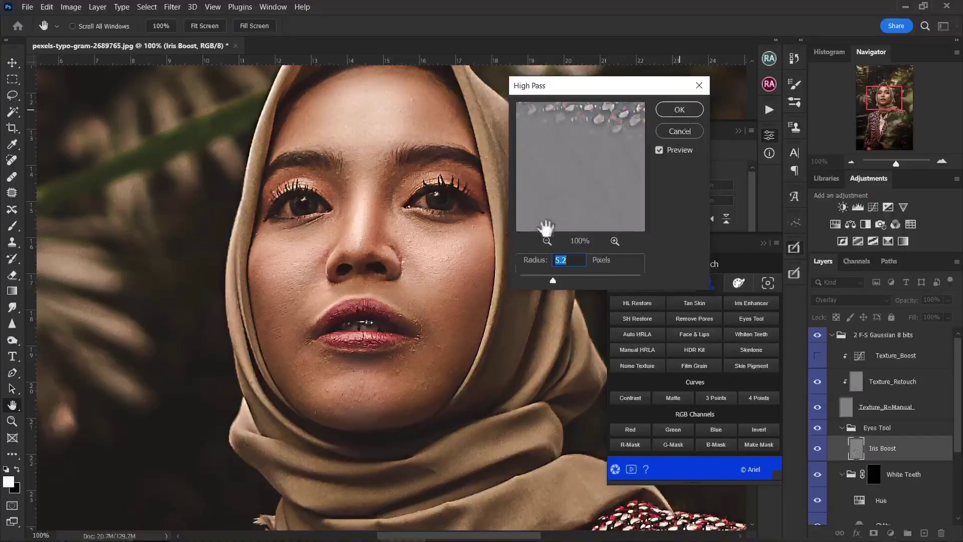
click(540, 281)
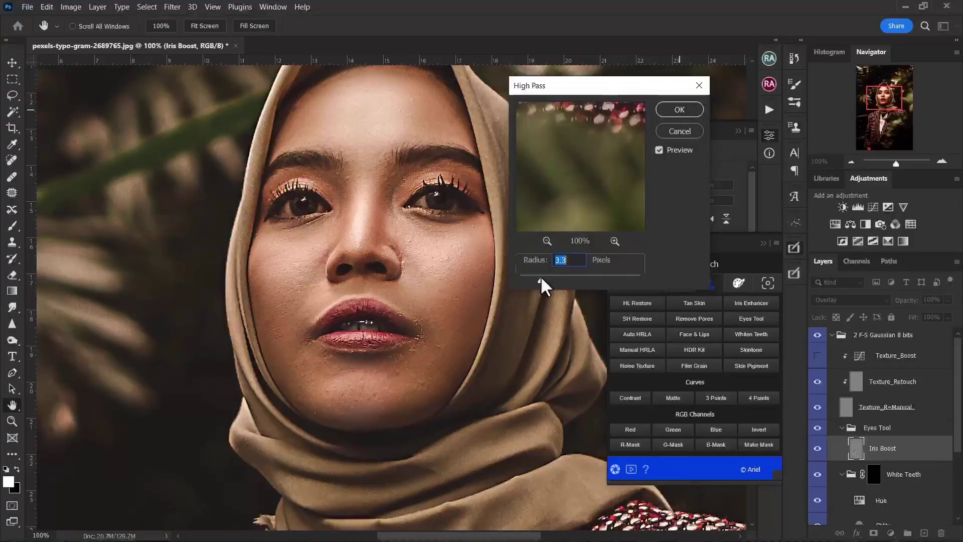
click(678, 110)
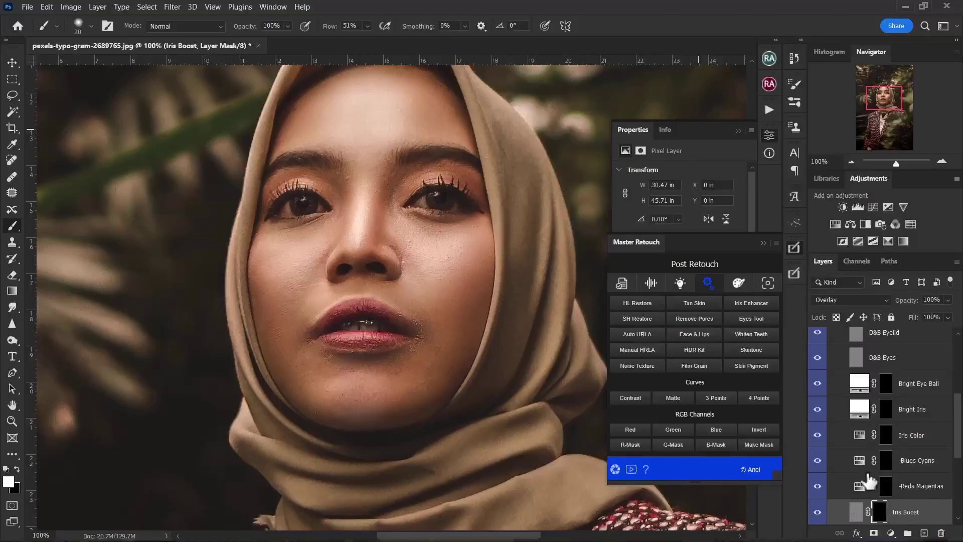
- Paint the whites of both eyes on the Bright Eye Ball mask with a 10 px brush at 51% flow
click(886, 387)
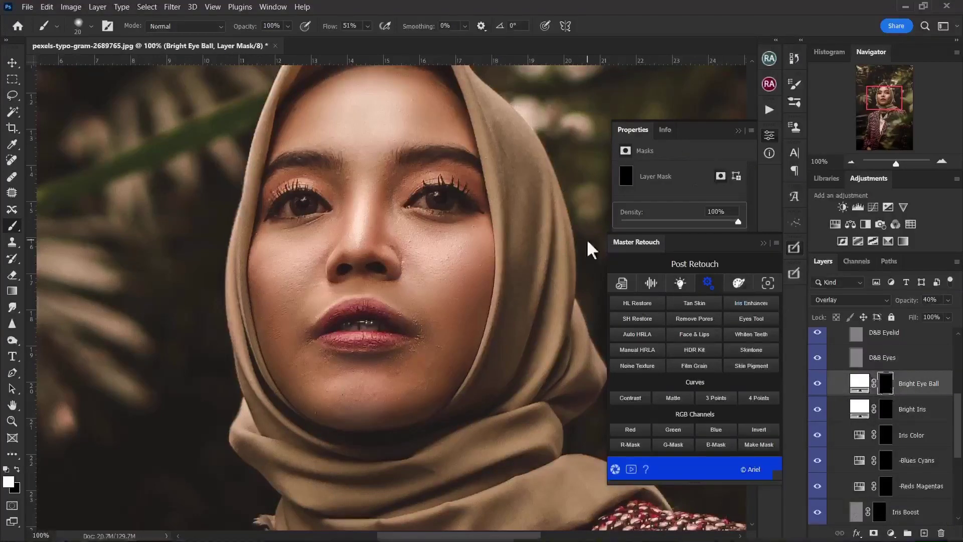
scroll(419, 215, up, 3)
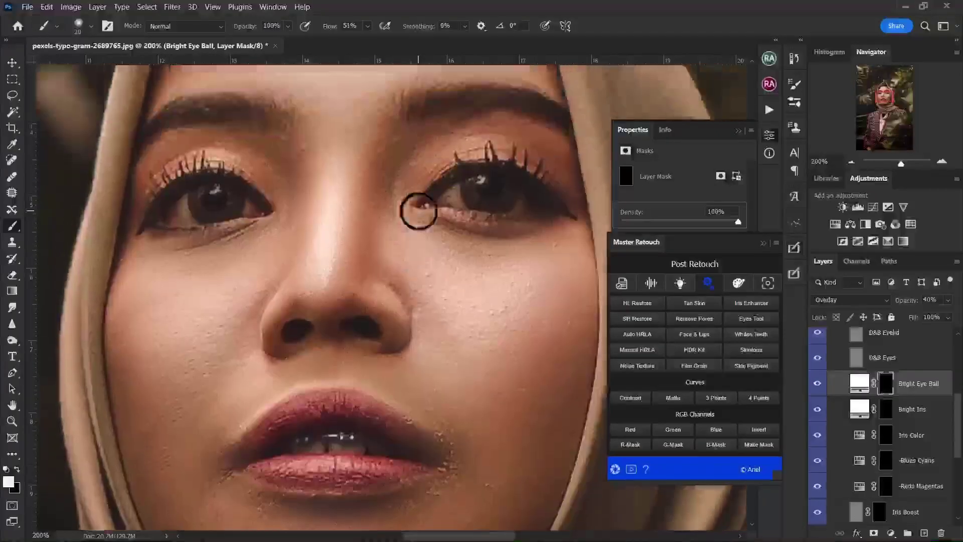
mouse_move(418, 210)
mouse_down()
mouse_move(448, 215)
mouse_move(458, 188)
mouse_up()
scroll(458, 189, up, 2)
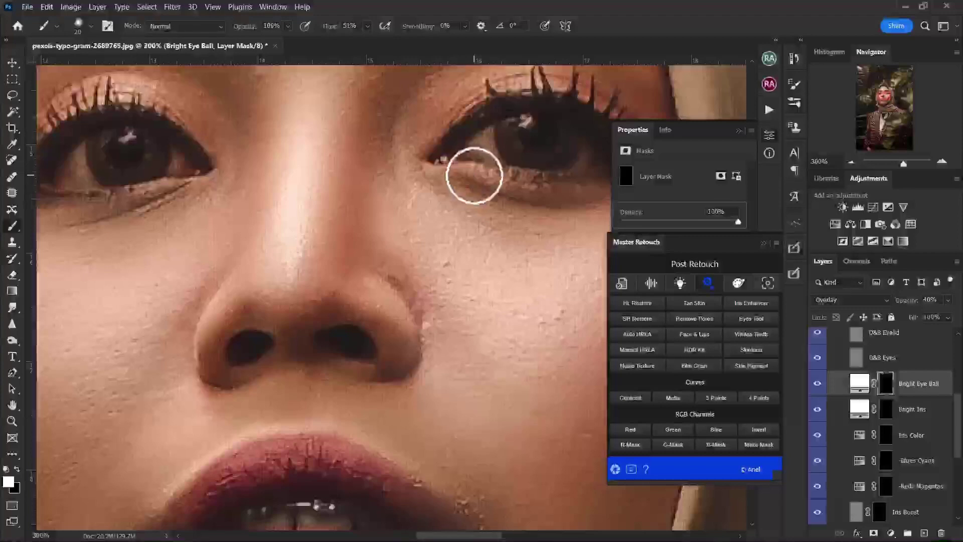
scroll(473, 181, up, 1)
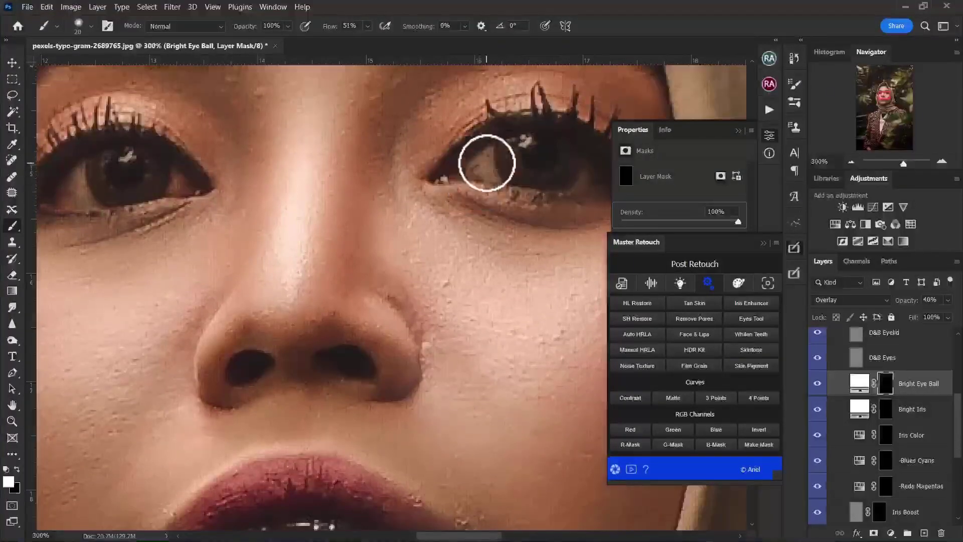
key(bracketleft)
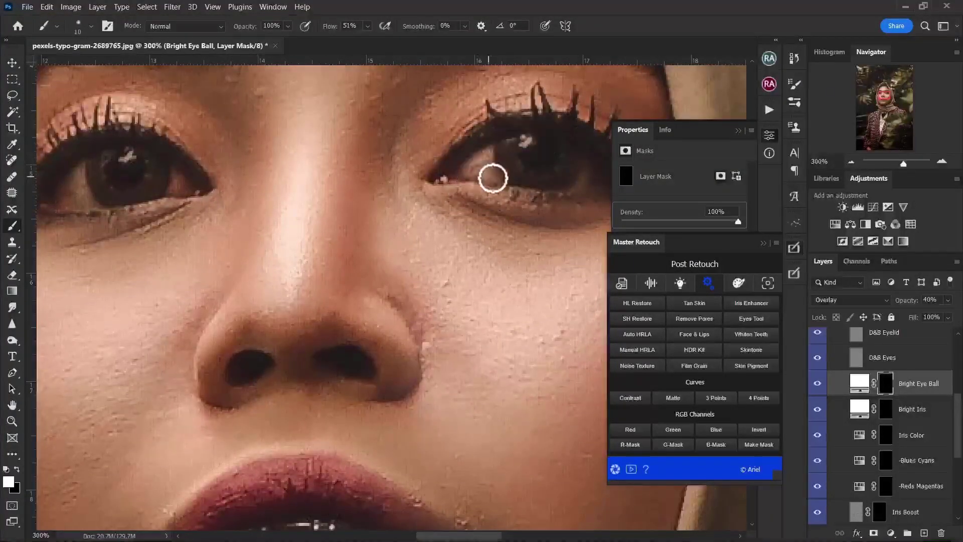
key(ctrl+z)
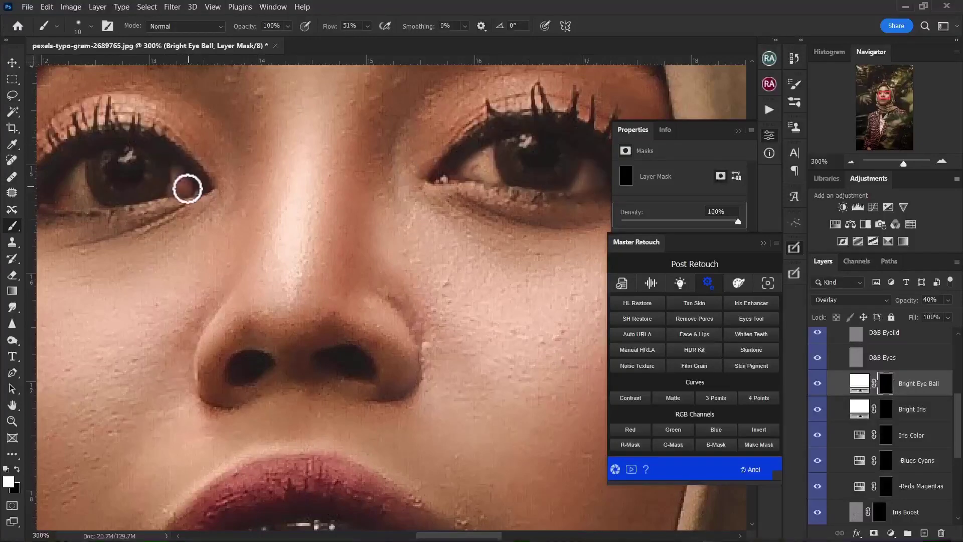
drag(185, 187, 174, 178)
drag(56, 161, 462, 178)
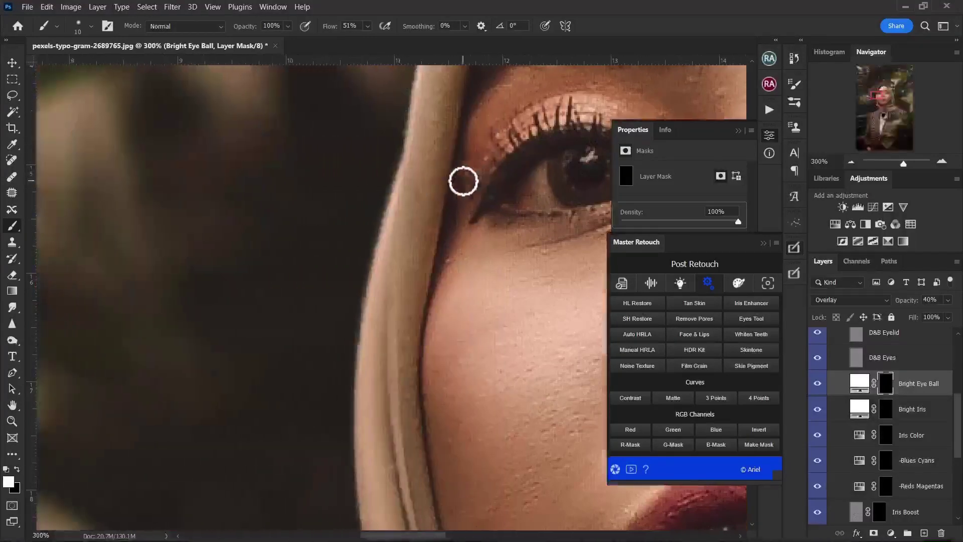
drag(862, 68, 881, 96)
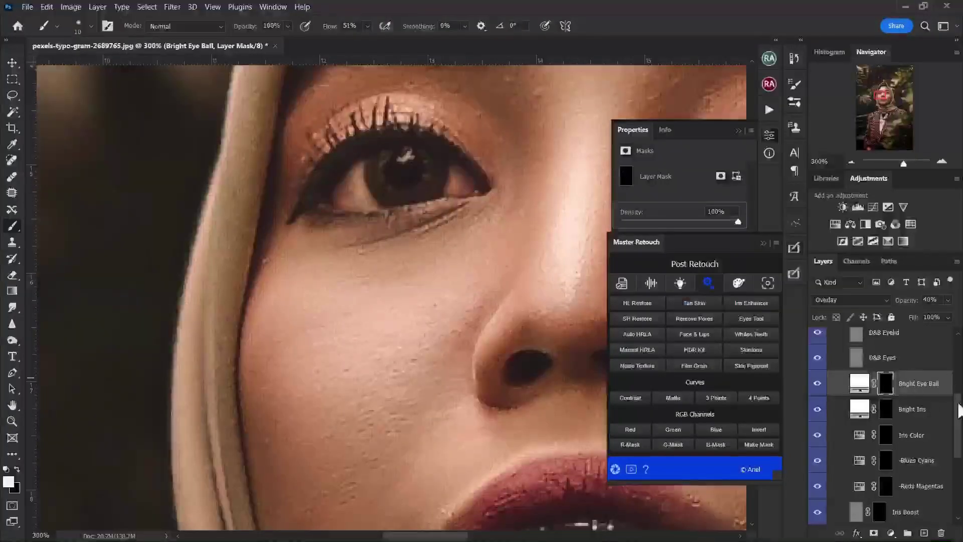
- Paint the iris of the eye on the photo's left side on the Bright Iris mask, lowering the brush flow to 15%
drag(959, 410, 921, 412)
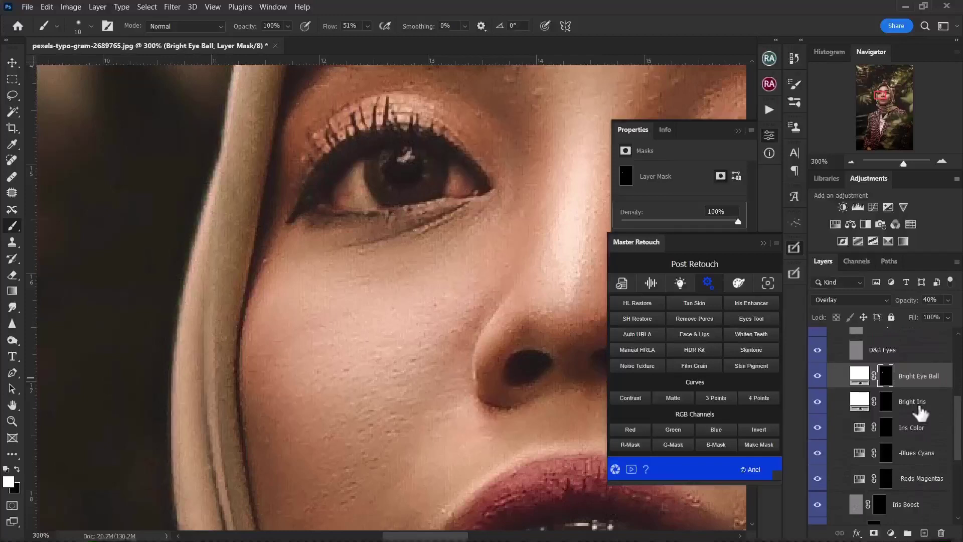
click(885, 401)
mouse_move(402, 164)
mouse_down()
mouse_move(401, 185)
mouse_move(414, 155)
mouse_move(408, 158)
mouse_up()
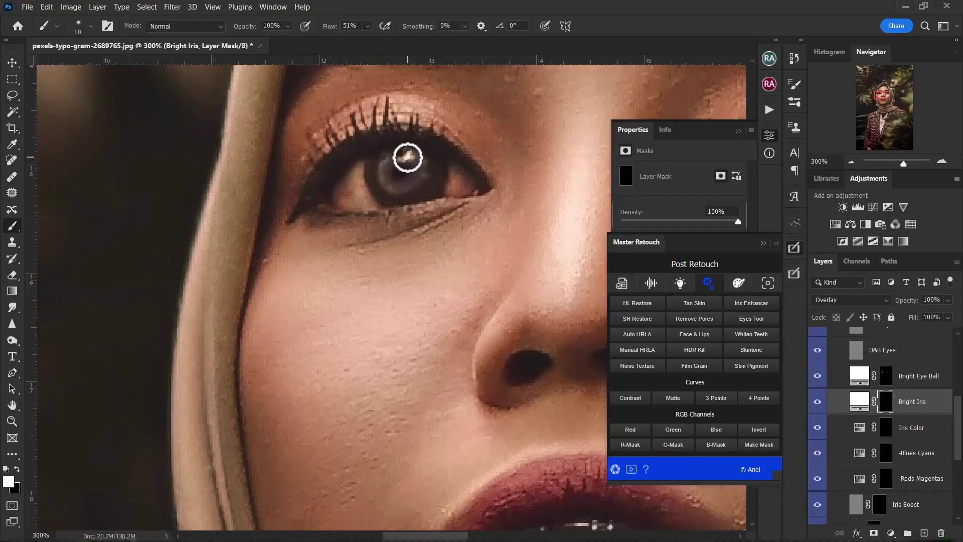
key(ctrl+z)
mouse_move(403, 156)
mouse_down()
mouse_move(415, 150)
mouse_move(405, 155)
mouse_move(426, 159)
mouse_move(428, 174)
mouse_move(390, 192)
mouse_move(383, 157)
mouse_move(401, 193)
mouse_up()
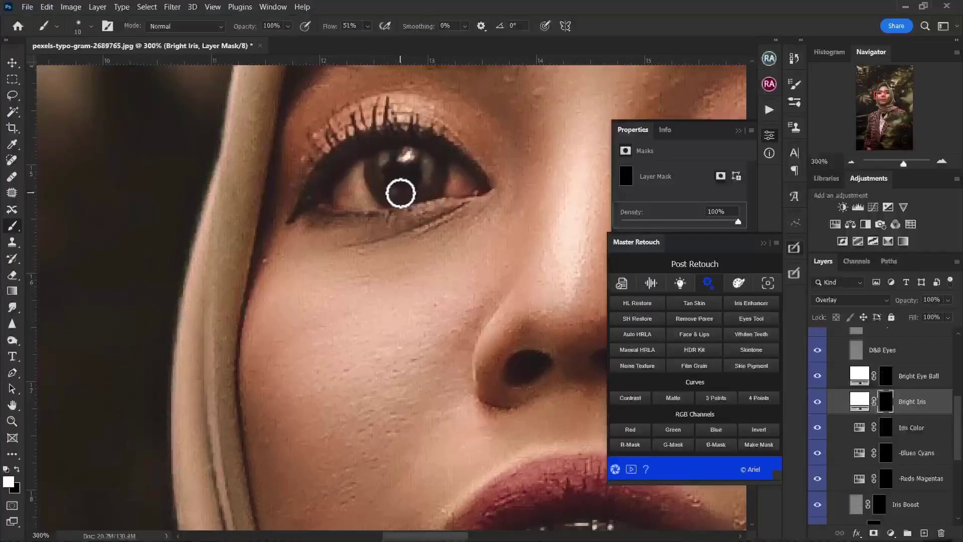
drag(326, 29, 321, 33)
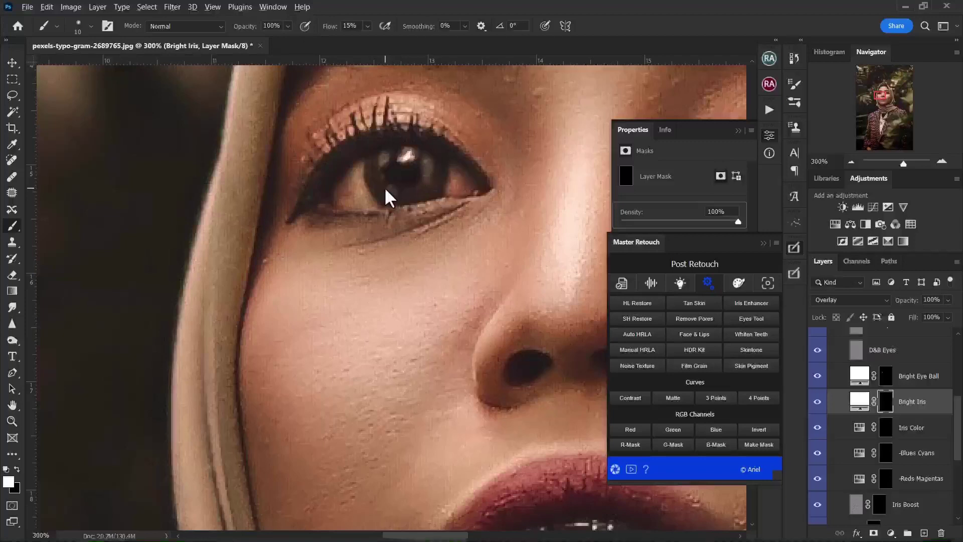
drag(387, 197, 420, 191)
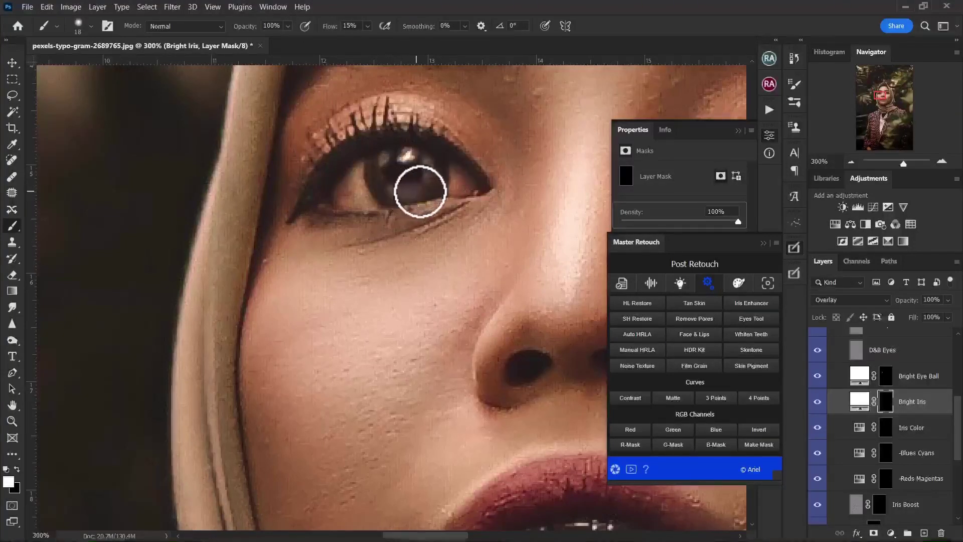
- Brighten the other eye's iris on the Bright Iris mask with an 18 px brush at 15% flow
scroll(432, 193, right, 5)
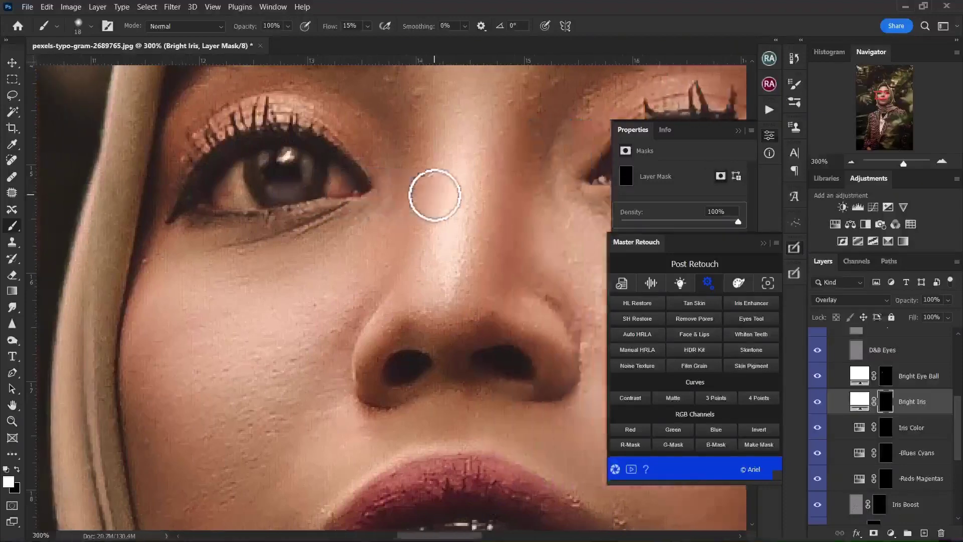
scroll(434, 195, right, 11)
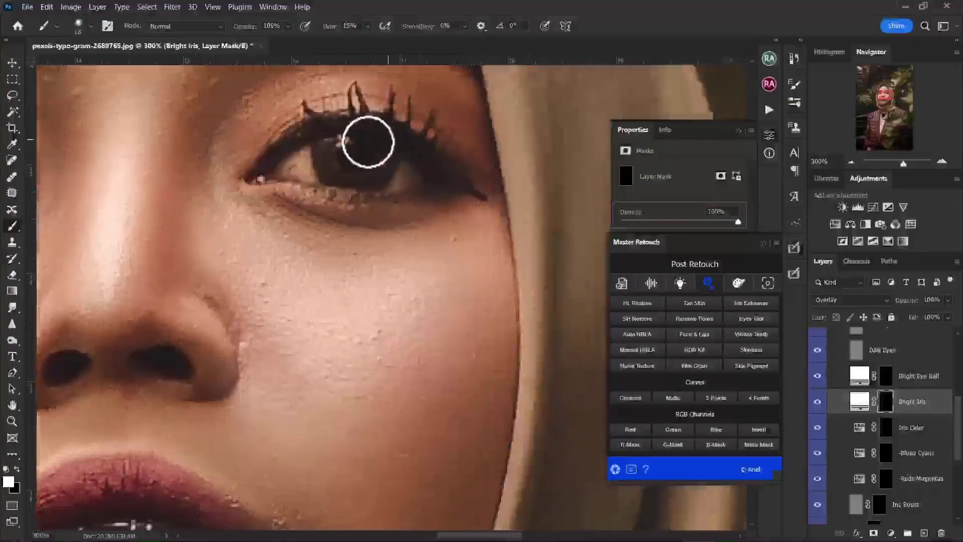
scroll(368, 142, right, 8)
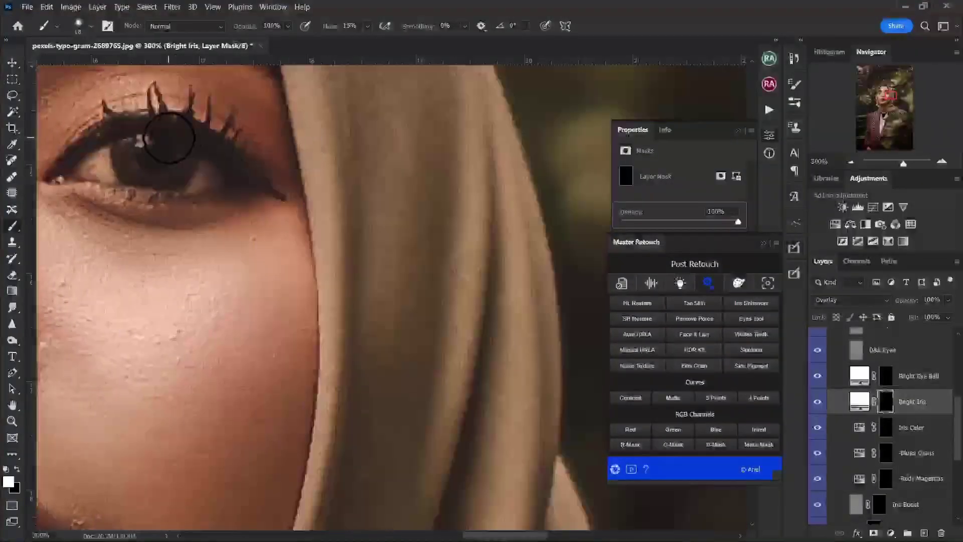
mouse_move(169, 138)
mouse_down()
mouse_move(137, 143)
mouse_move(138, 171)
mouse_up()
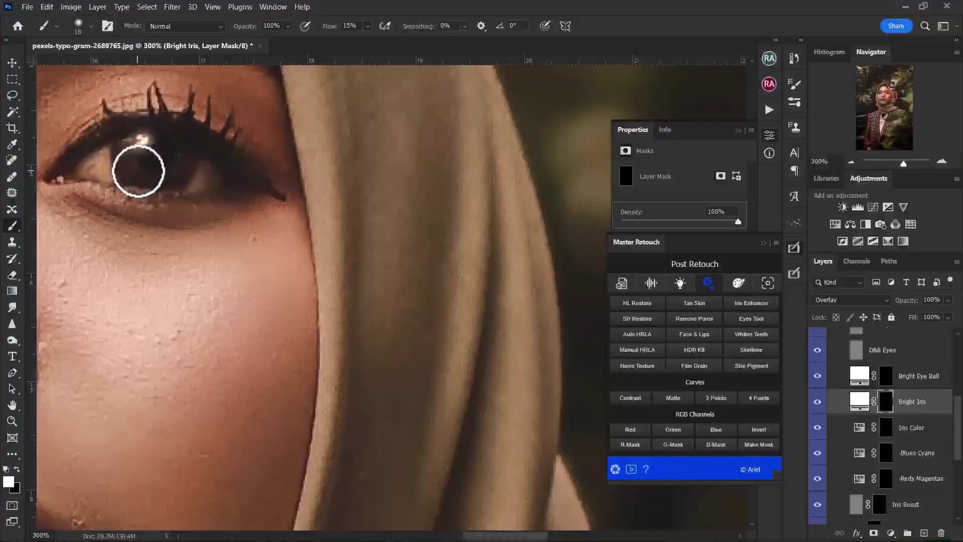
- Paint both irises on the Iris Boost mask to sharpen them, using the 18 px brush at 15% flow
key(ctrl+0)
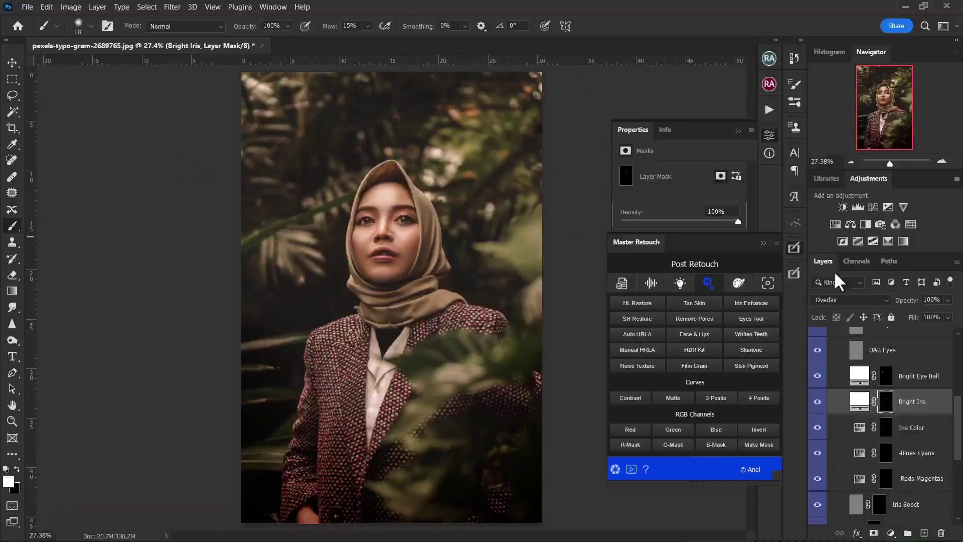
drag(958, 435, 953, 464)
click(879, 467)
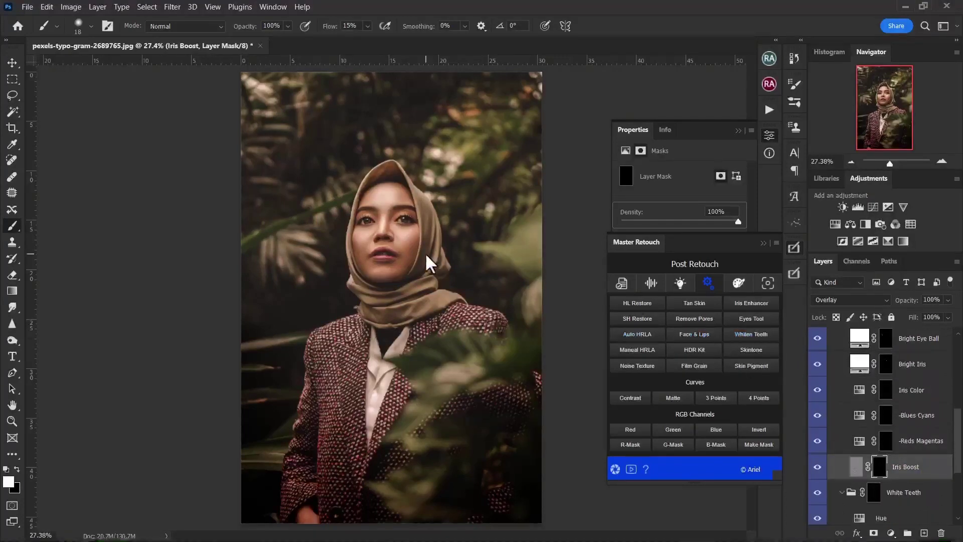
scroll(403, 221, up, 5)
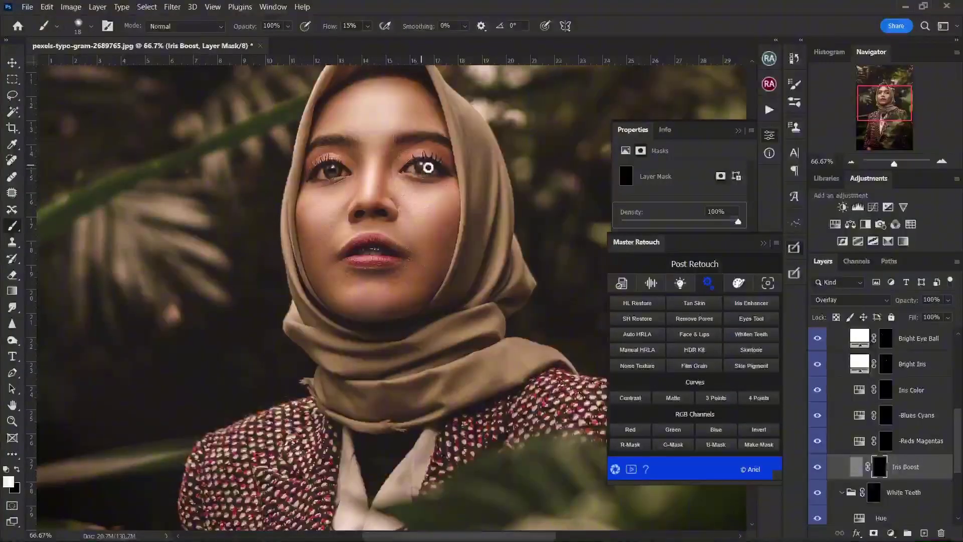
drag(337, 169, 333, 167)
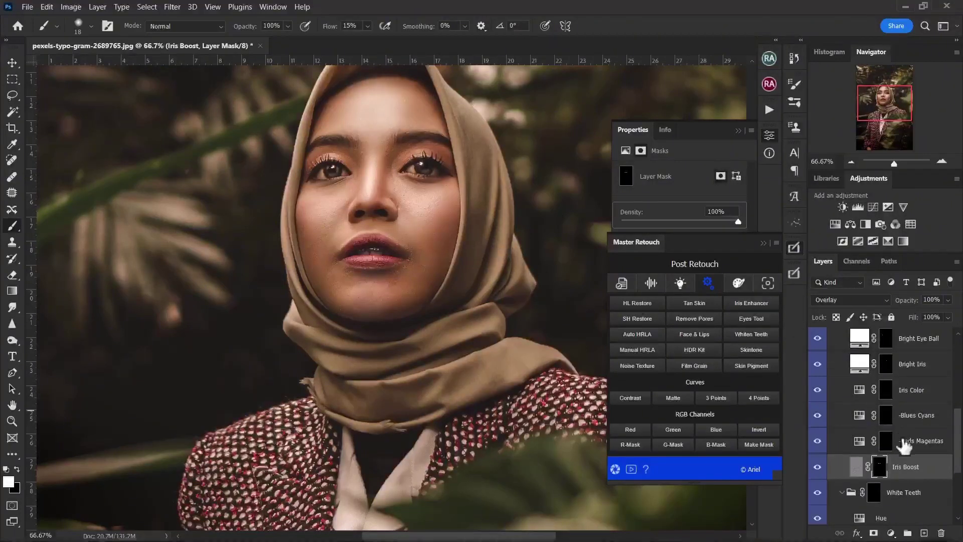
- Whiten the white of the eye on the photo's left side by painting the White Teeth group mask with the 18 px brush at 15% flow
drag(958, 453, 950, 400)
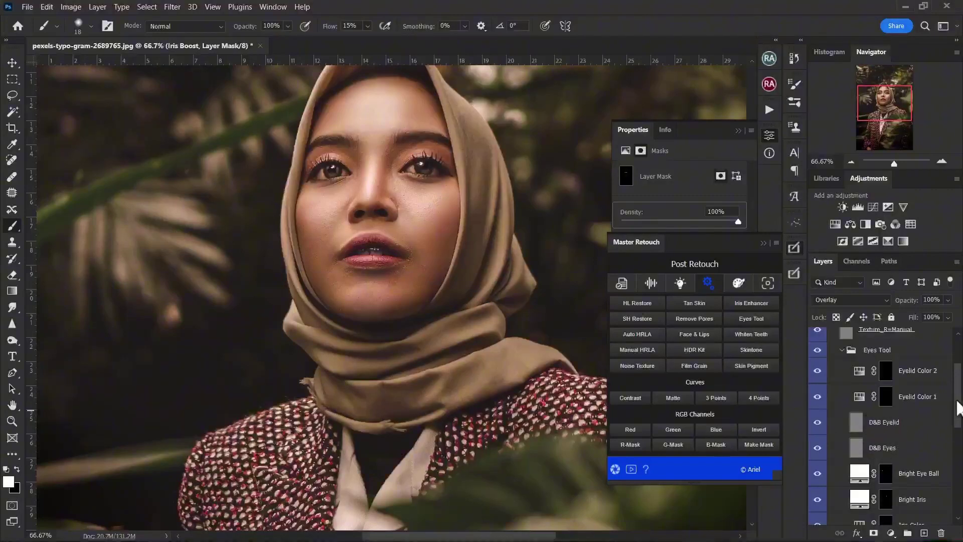
scroll(961, 407, down, 1)
drag(961, 417, 931, 458)
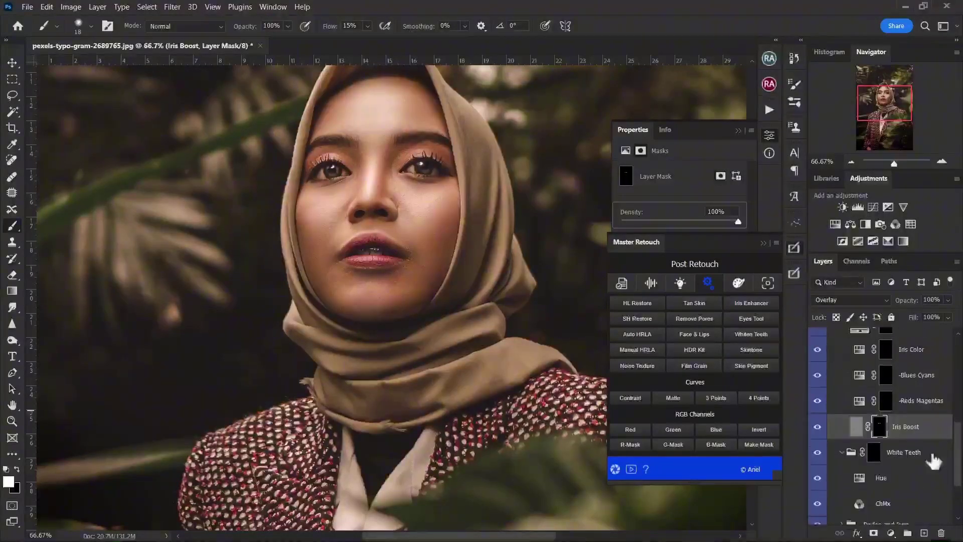
click(873, 454)
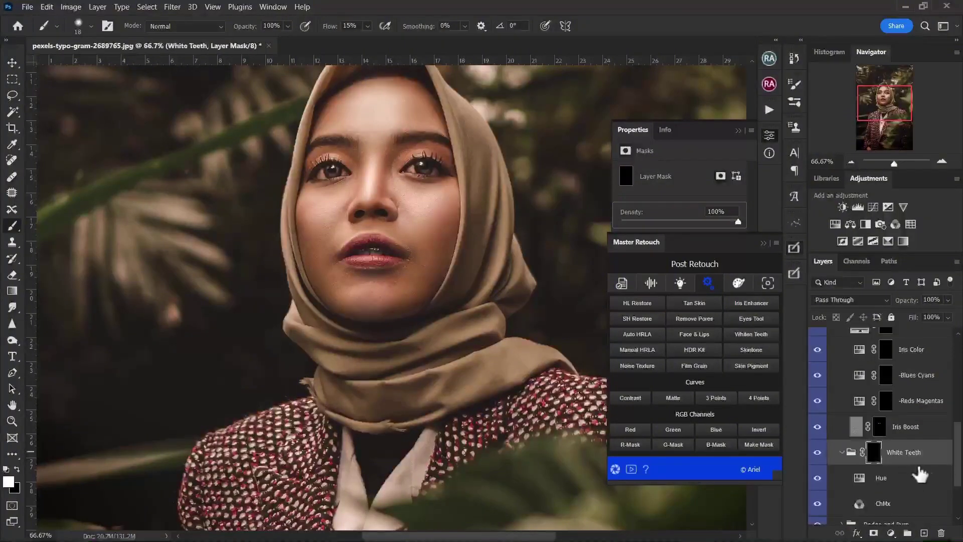
drag(956, 467, 957, 447)
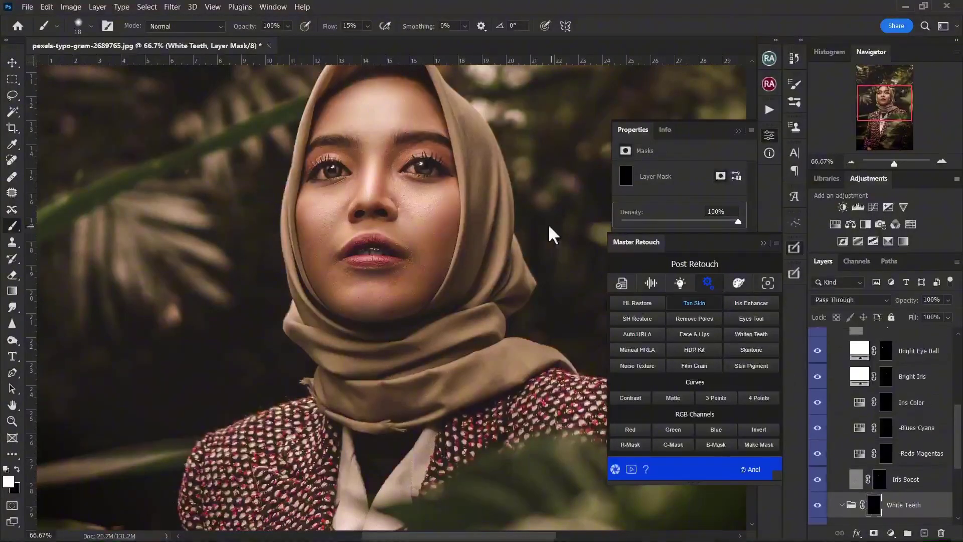
key(ctrl+plus)
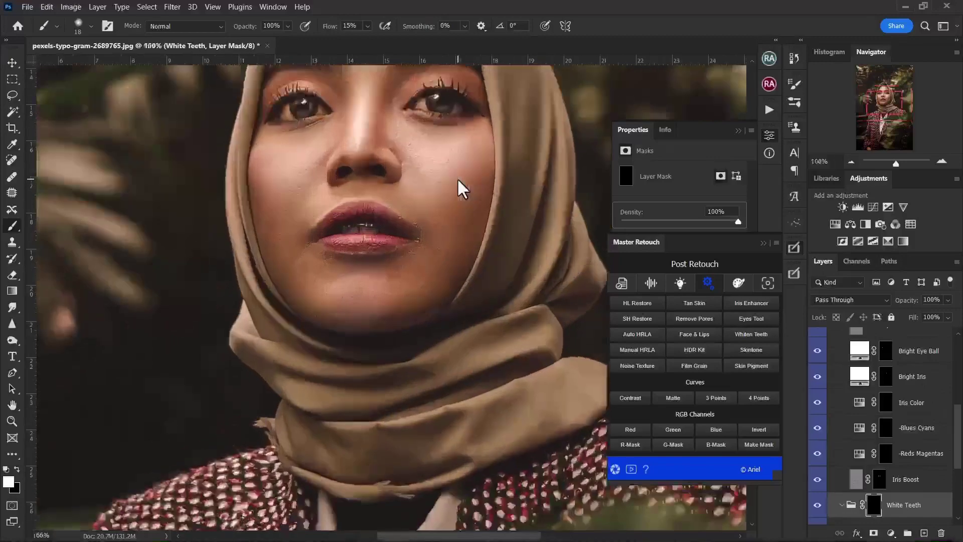
drag(866, 103, 885, 98)
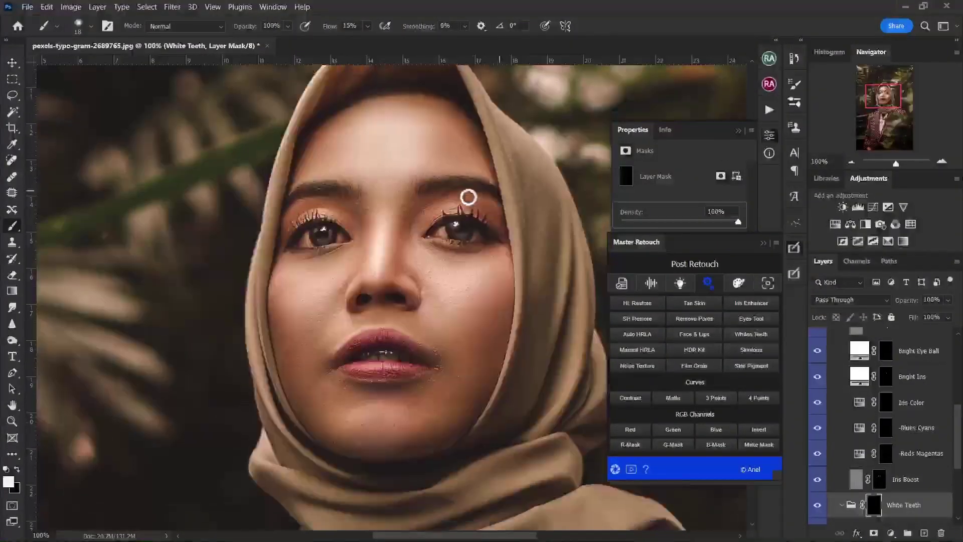
key(ctrl+plus)
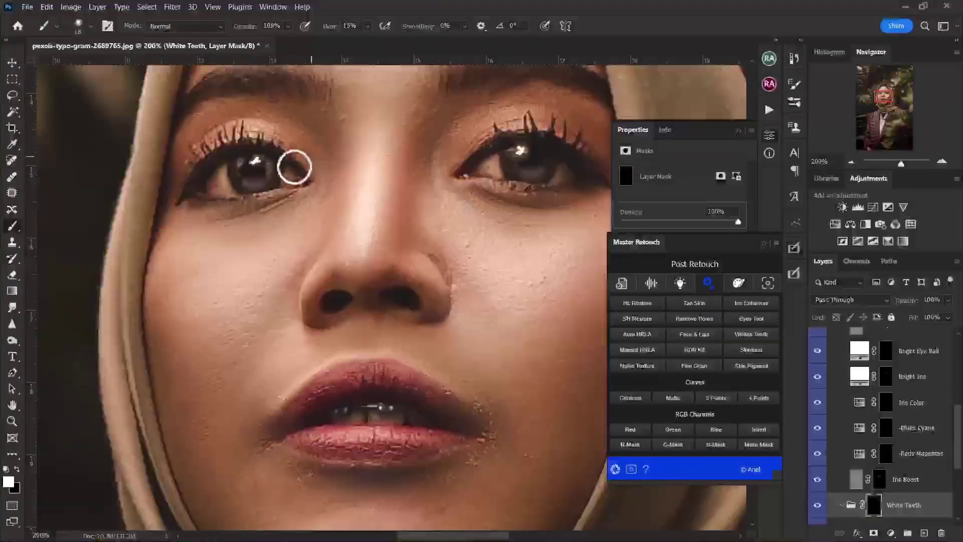
drag(294, 177, 292, 181)
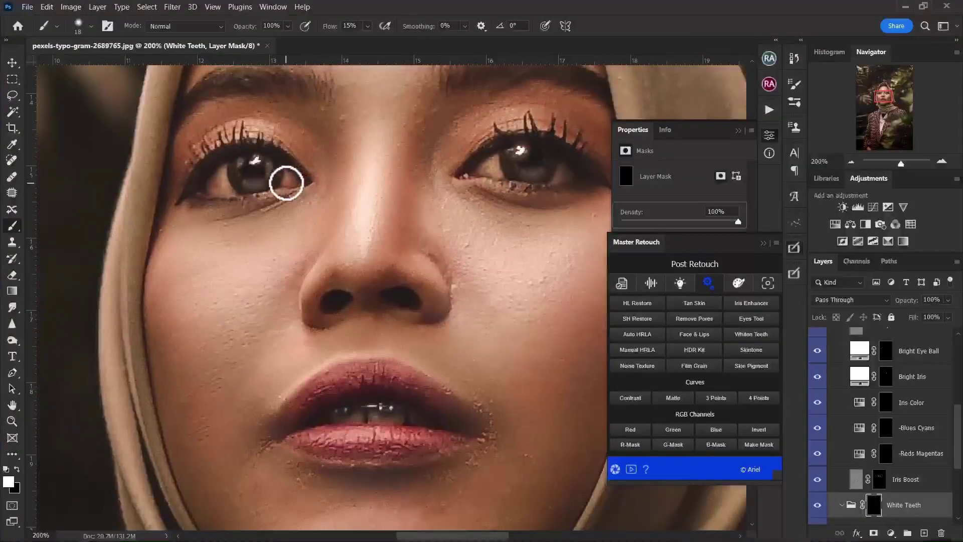
mouse_move(221, 179)
mouse_down()
mouse_move(223, 189)
mouse_move(222, 172)
mouse_up()
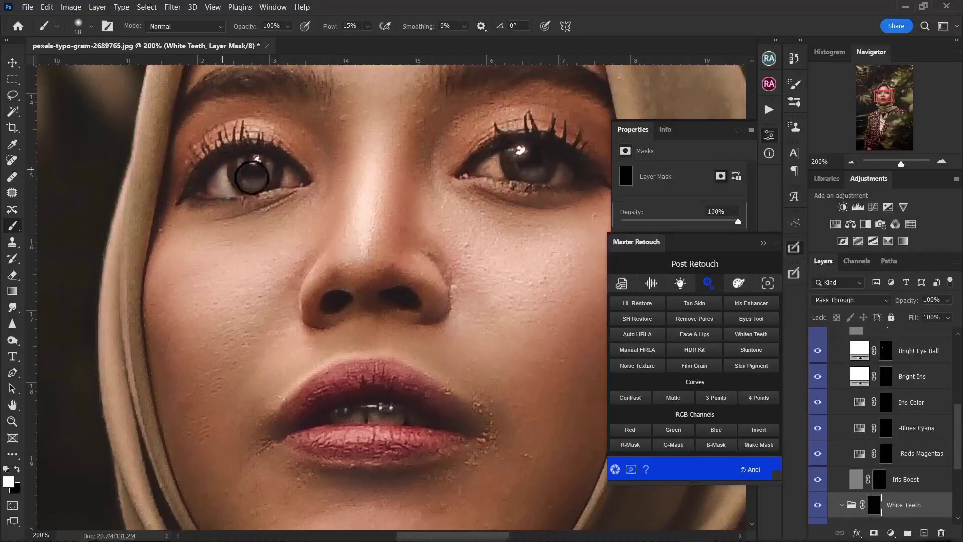
drag(273, 190, 288, 183)
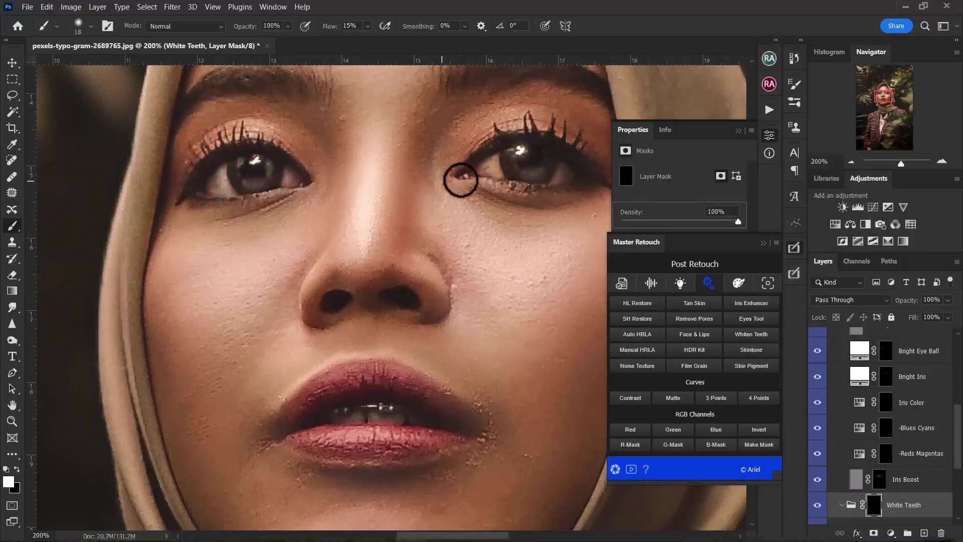
- Paint the other eye's white on the White Teeth mask and touch up both corners of the first eye
mouse_move(458, 179)
mouse_down()
mouse_move(494, 164)
mouse_move(480, 172)
mouse_move(499, 177)
mouse_move(496, 160)
mouse_move(554, 181)
mouse_up()
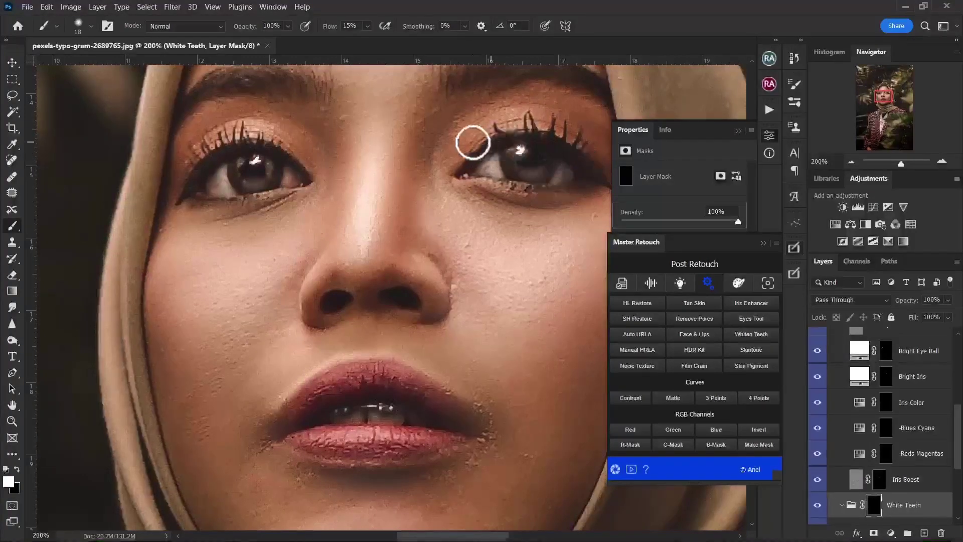
drag(290, 176, 284, 183)
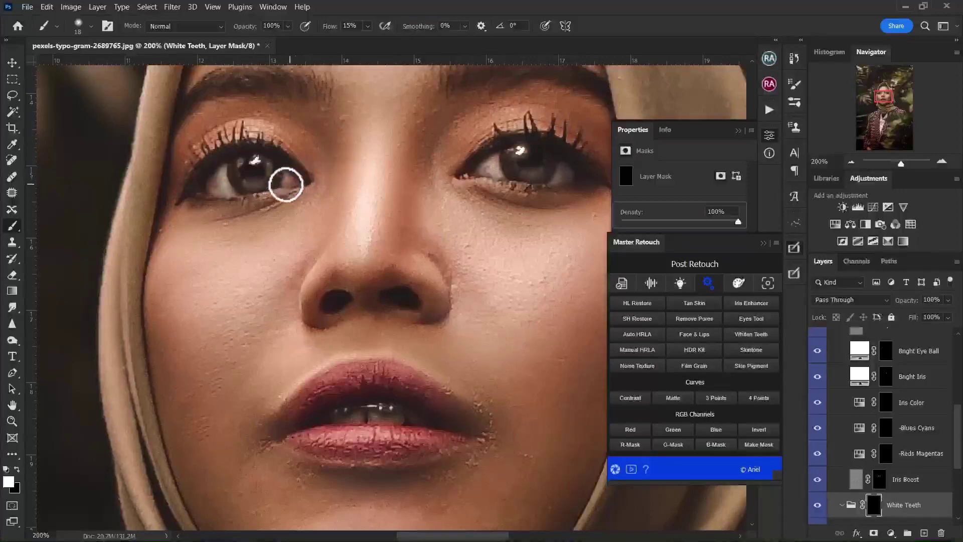
mouse_move(211, 176)
mouse_down()
mouse_move(221, 190)
mouse_move(227, 170)
mouse_up()
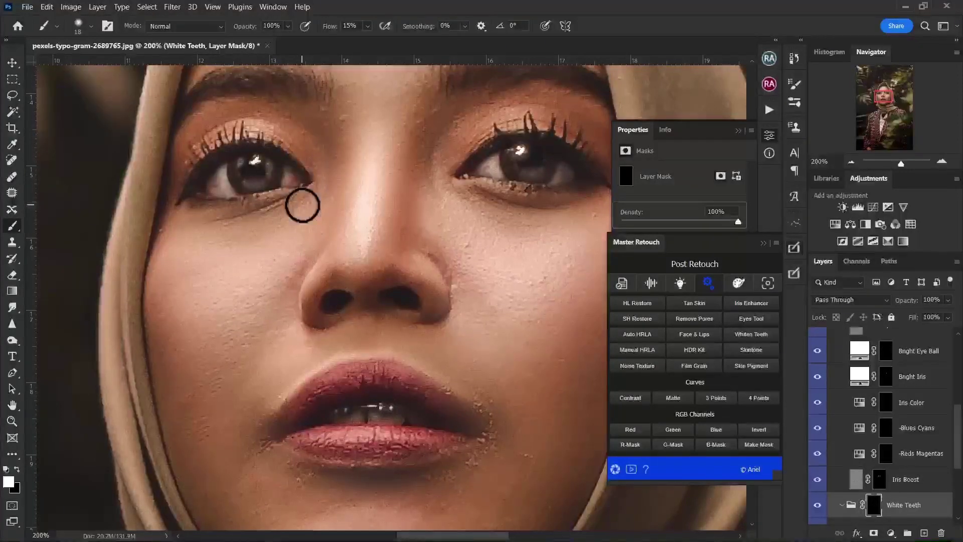
- Check the whole portrait and reduce the Eyes Tool group's opacity to 88%
key(ctrl+0)
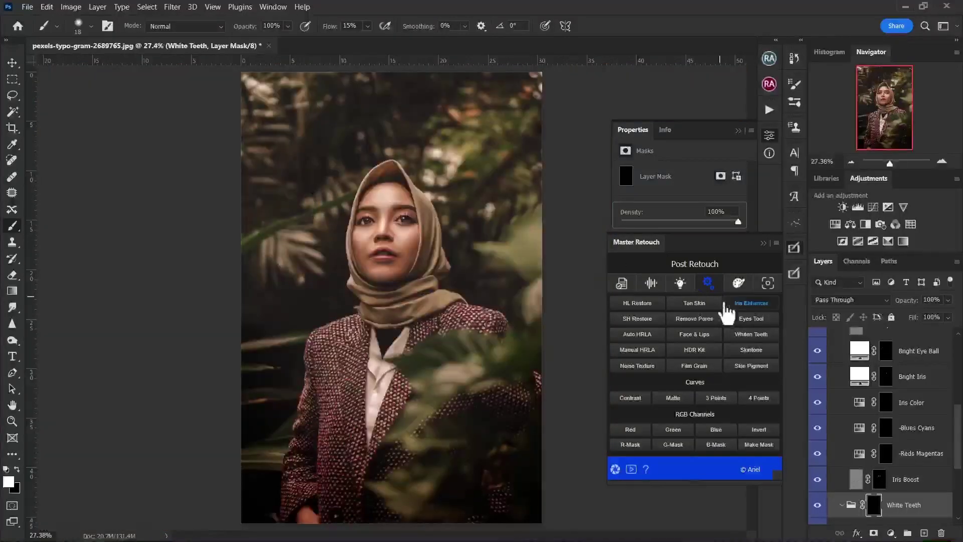
drag(961, 401, 959, 373)
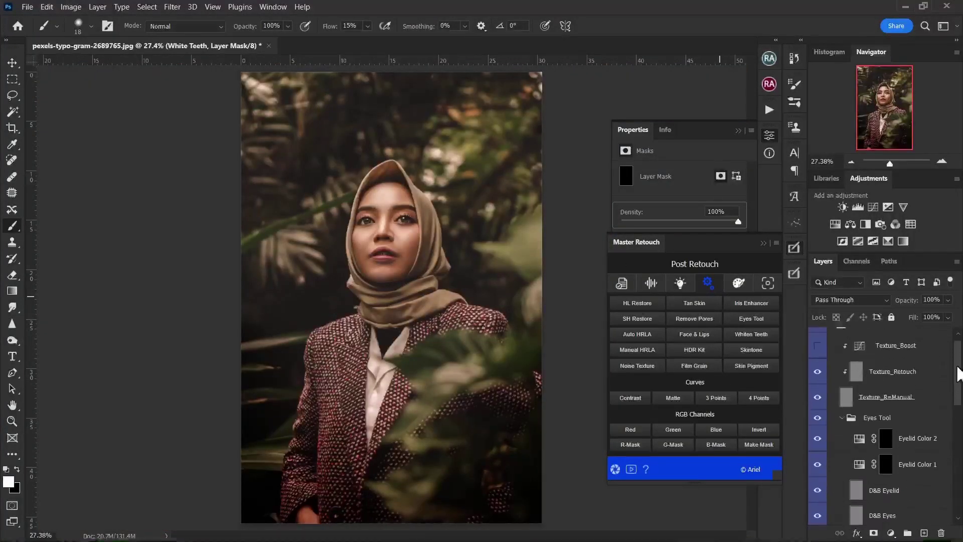
click(818, 418)
click(881, 421)
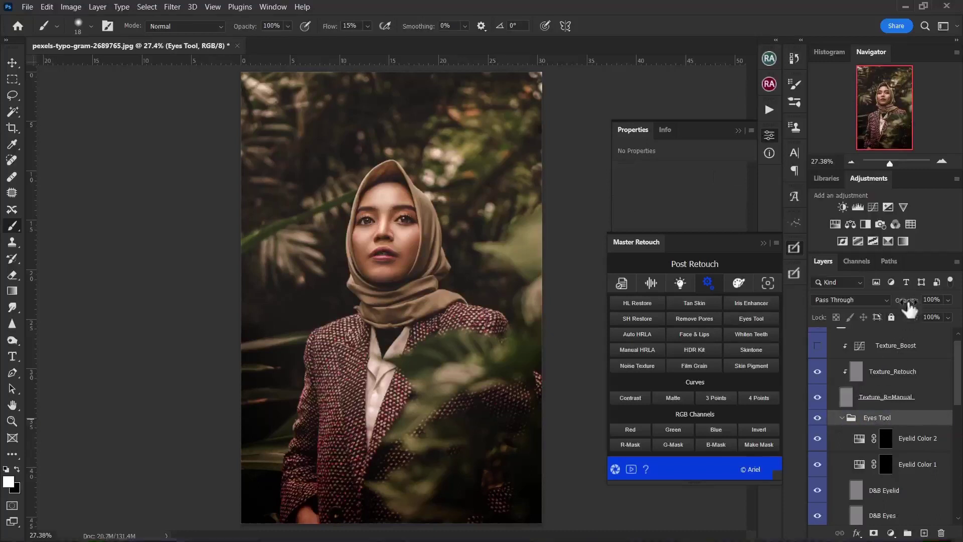
drag(908, 302, 903, 307)
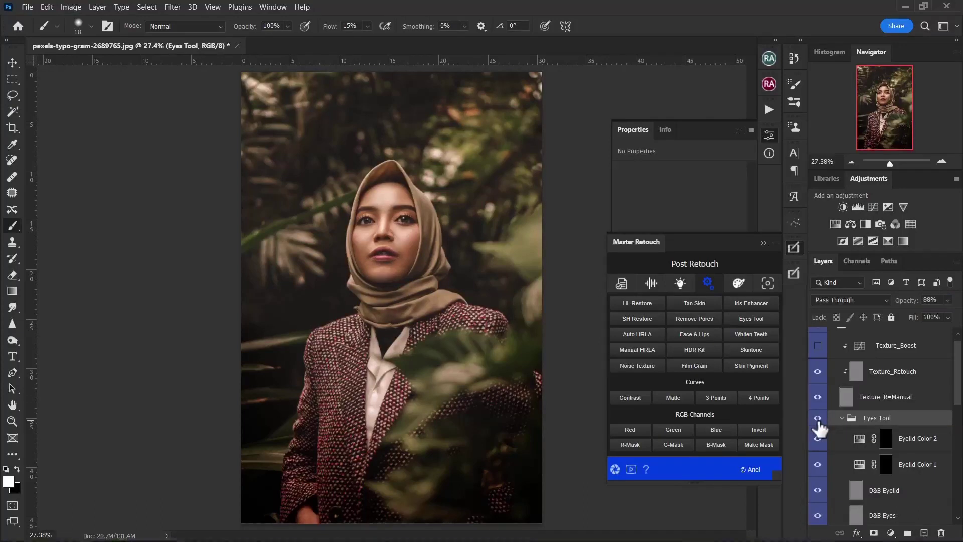
- Show the Texture_Boost layer, compare the portrait with and without the 2 F-S Gaussian 8 bits group, and collapse the group
scroll(958, 394, up, 1)
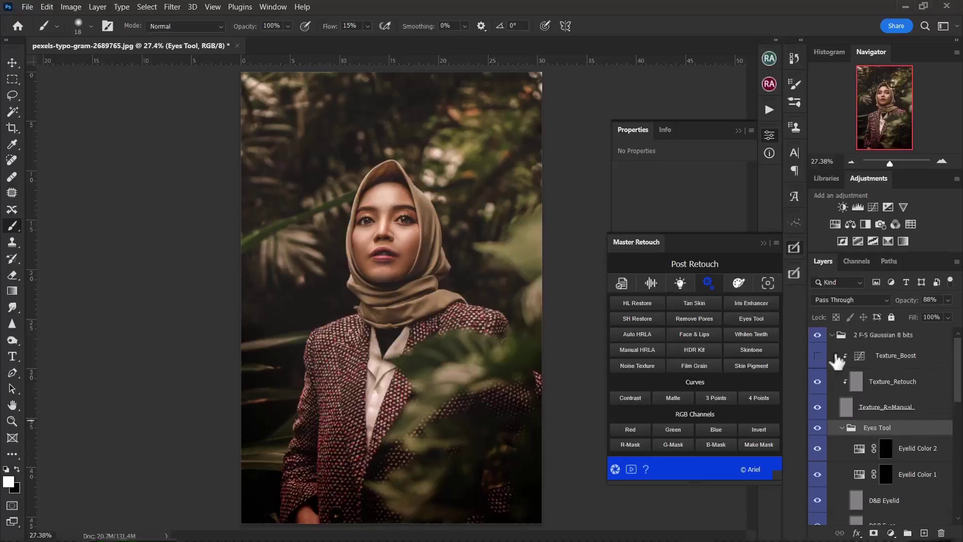
click(817, 356)
click(817, 335)
click(817, 335)
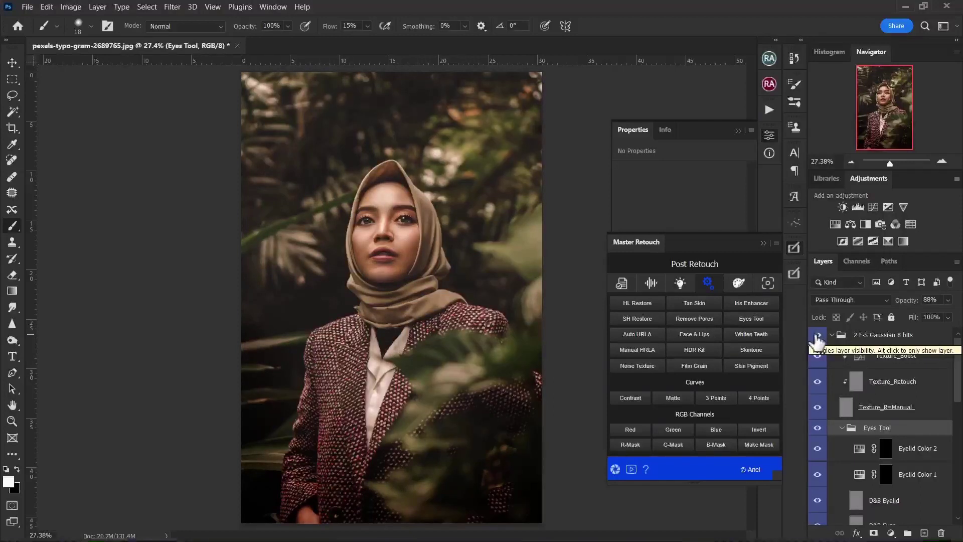
click(817, 335)
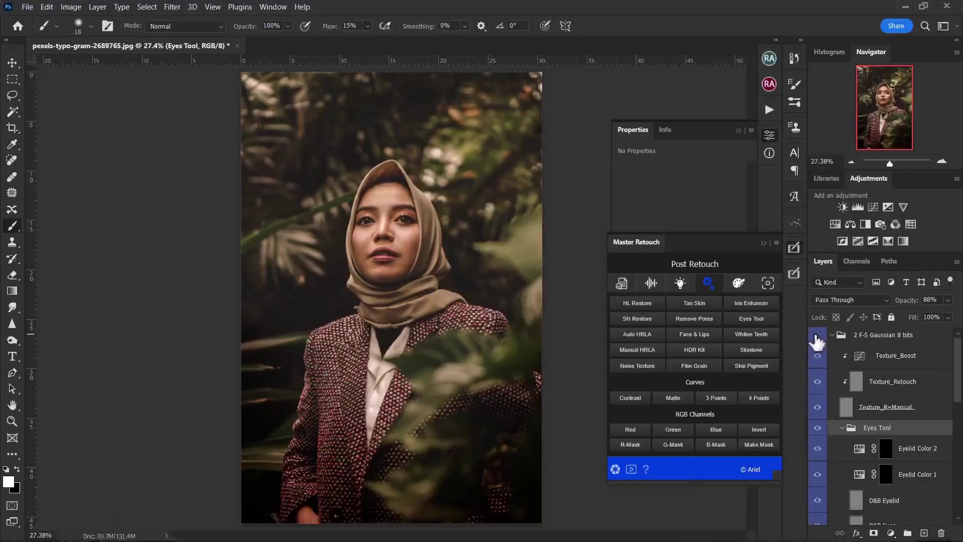
click(816, 335)
click(832, 335)
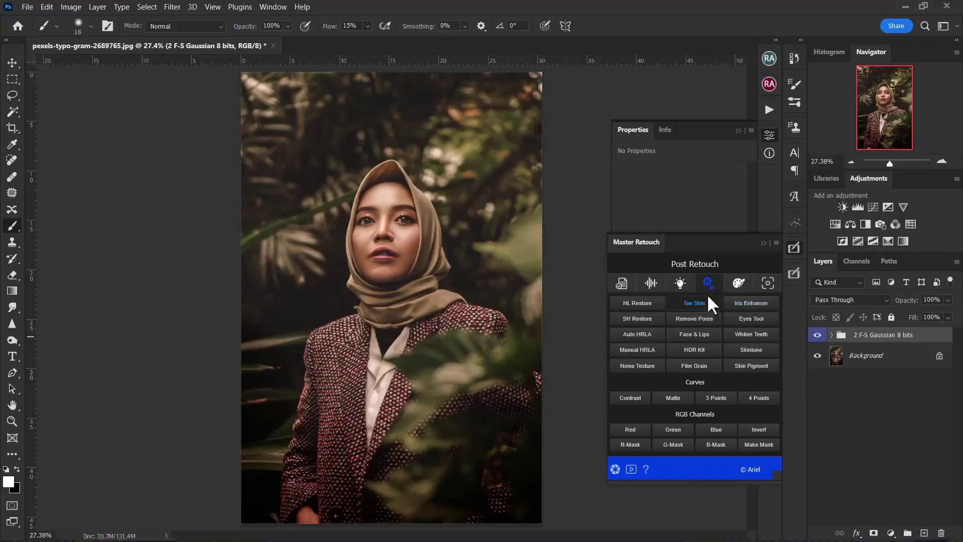
- Look through Master Retouch's Color Grading presets and its Further Touch-Ups tools
click(738, 284)
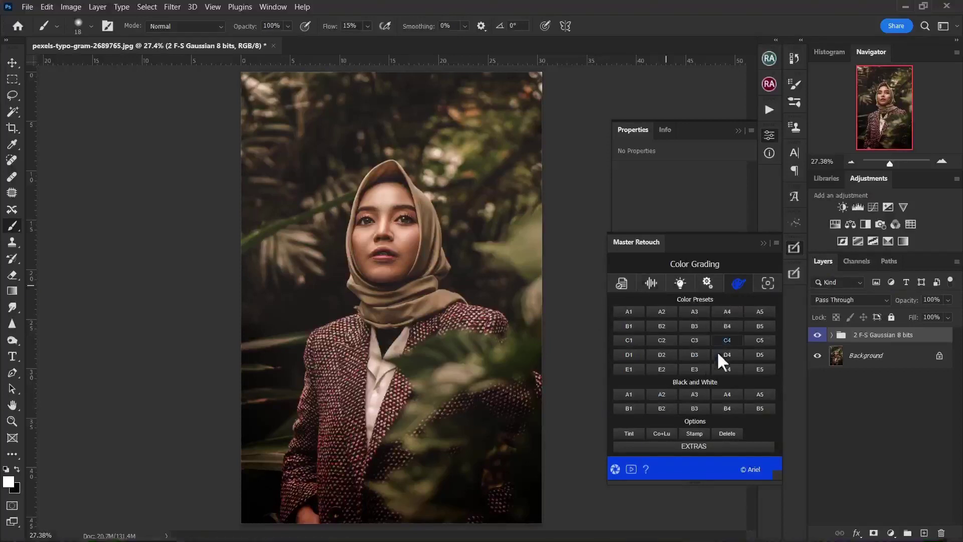
click(767, 284)
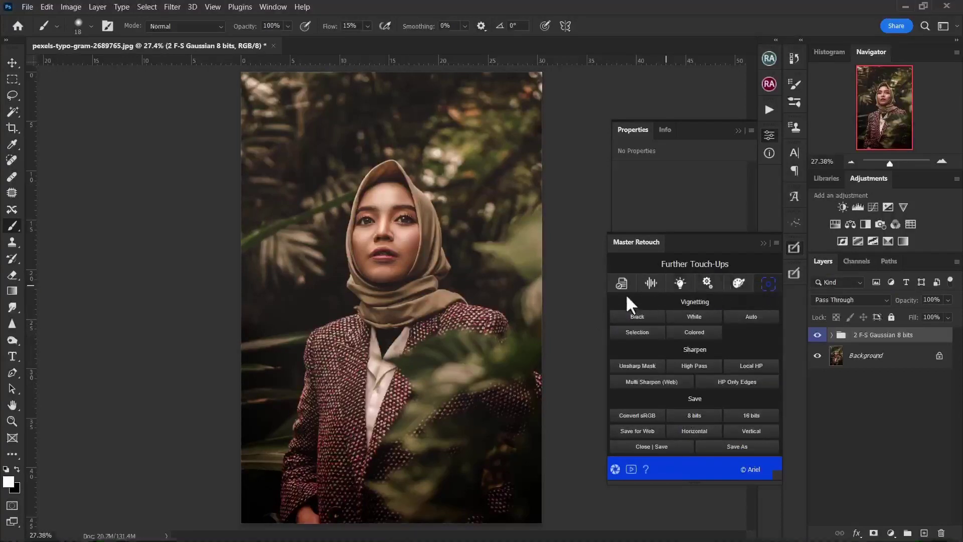